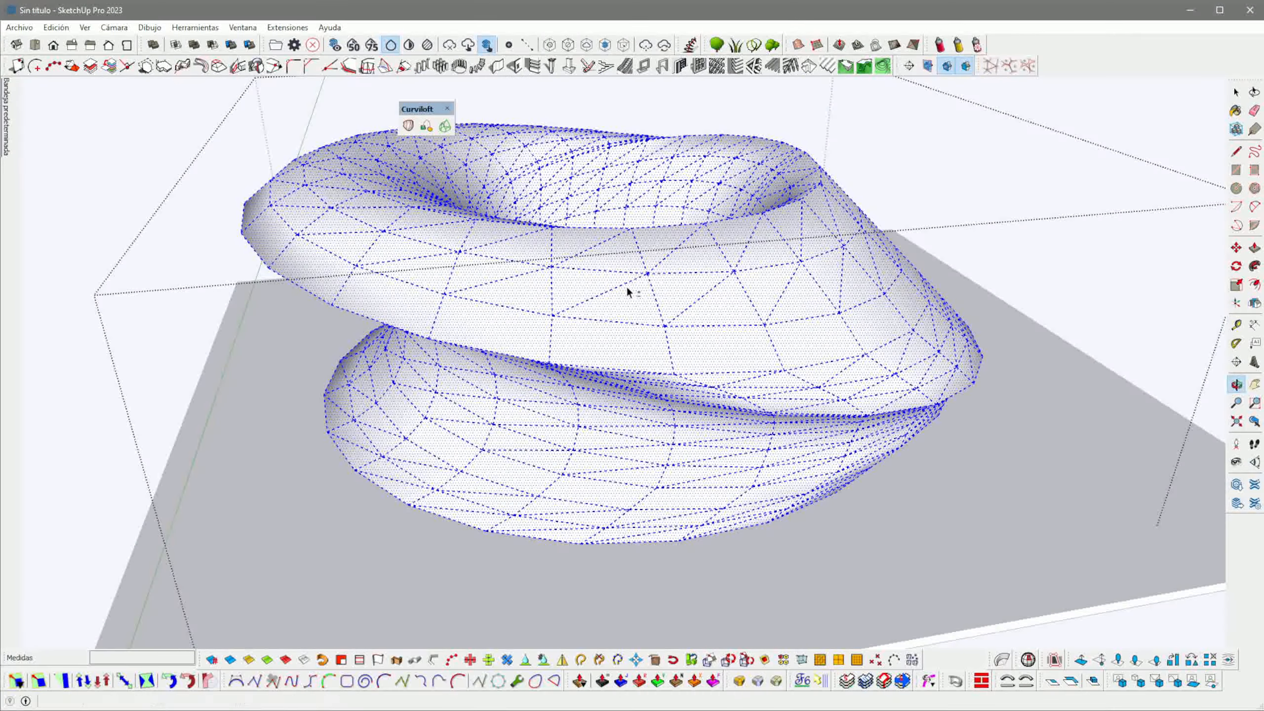
- Undock the JHS PowerBar toolset and unsmooth the selected curved surface so its hidden edges become visible lines
mouse_move(205, 653)
mouse_down()
mouse_move(222, 600)
mouse_move(219, 640)
mouse_up()
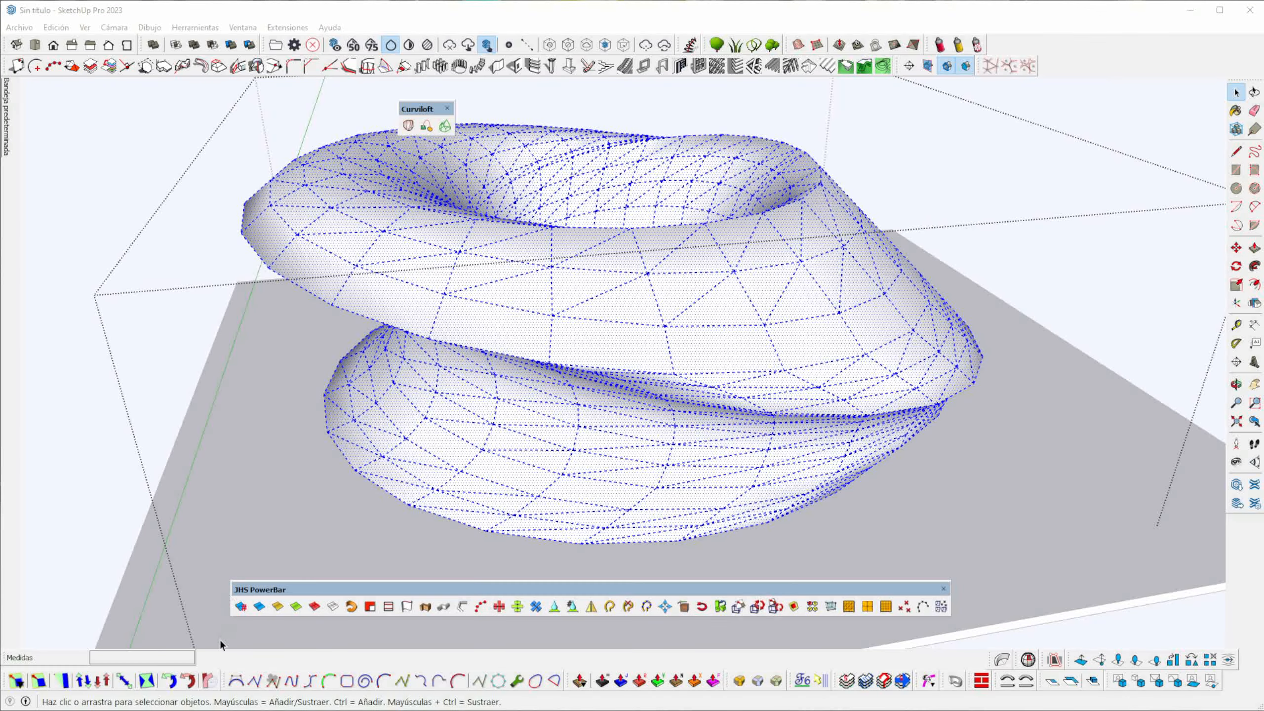
click(315, 608)
middle_drag(622, 464, 551, 350)
scroll(595, 468, up, 3)
scroll(505, 358, down, 3)
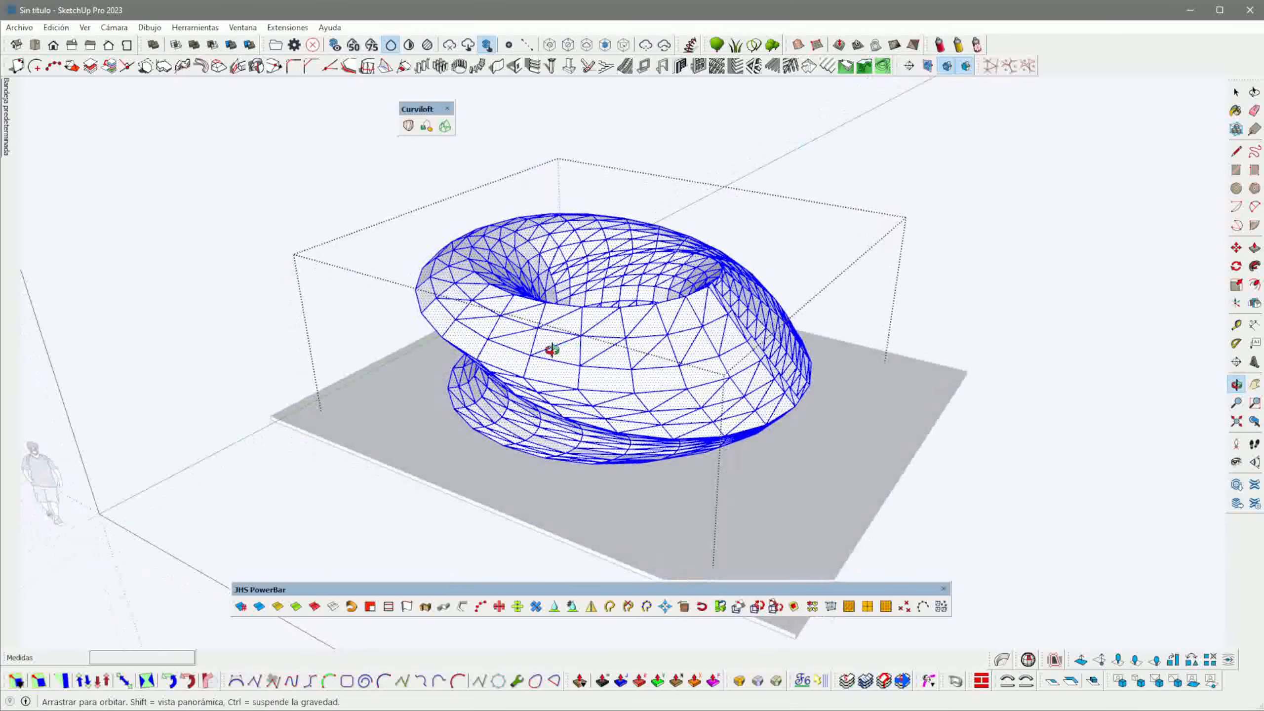
- Remove the faces from the selection, keeping only the curved surface's edges selected
middle_drag(632, 346, 641, 344)
key(m)
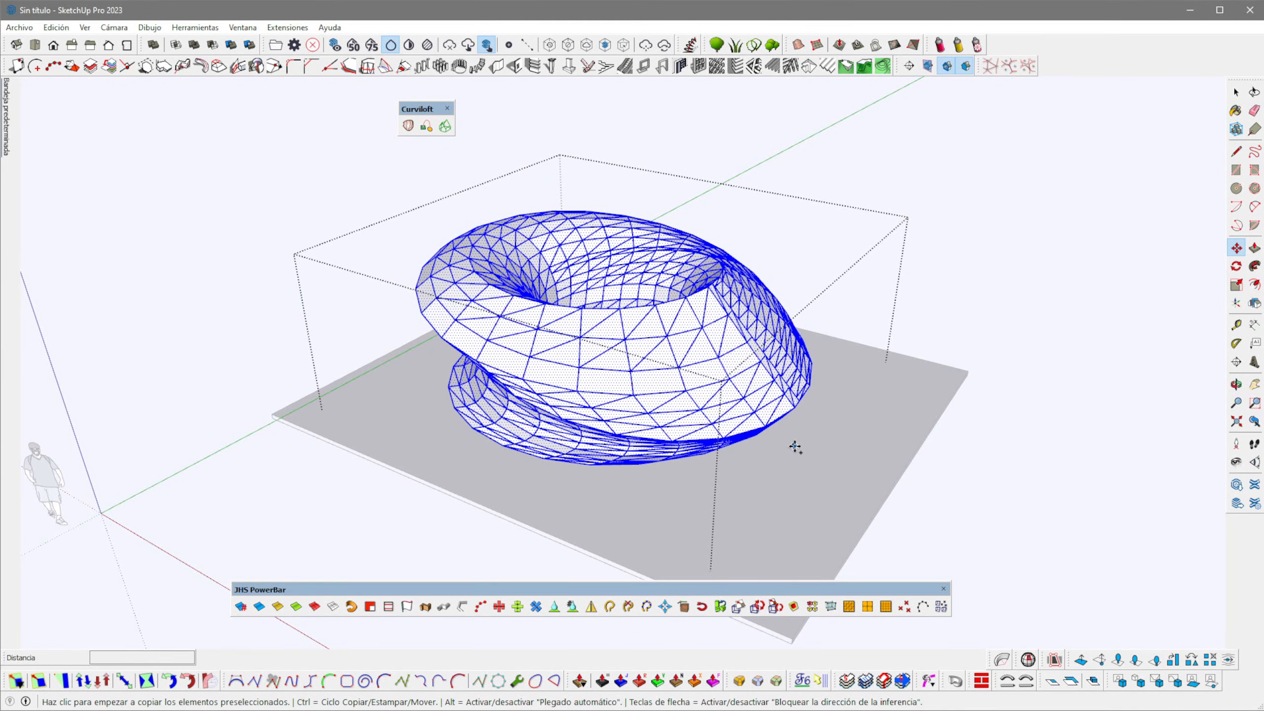
key(space)
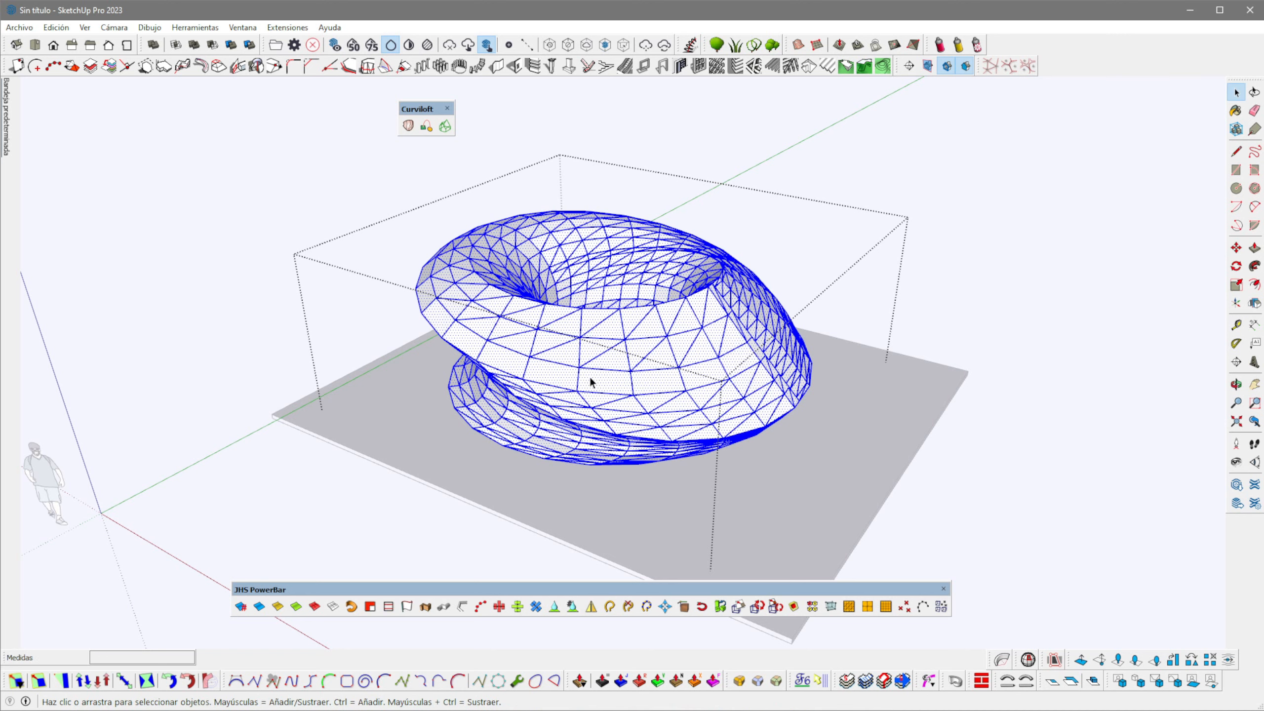
right_click(578, 361)
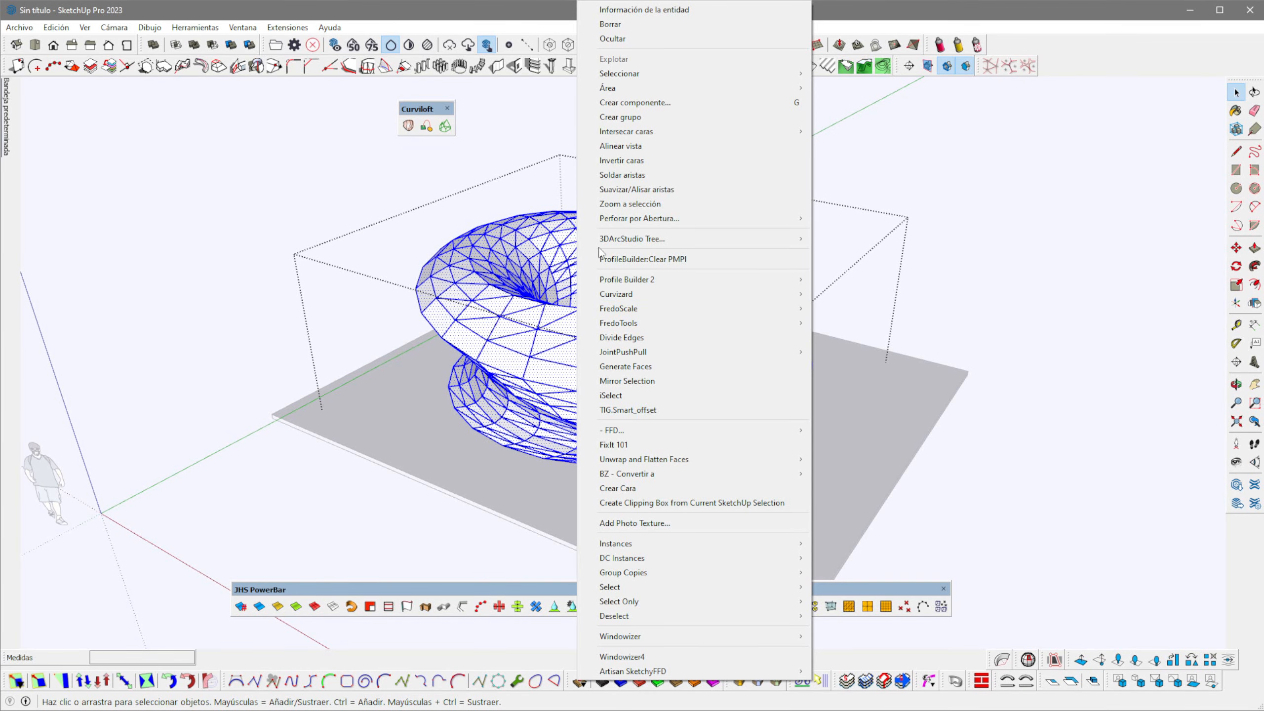
mouse_move(600, 247)
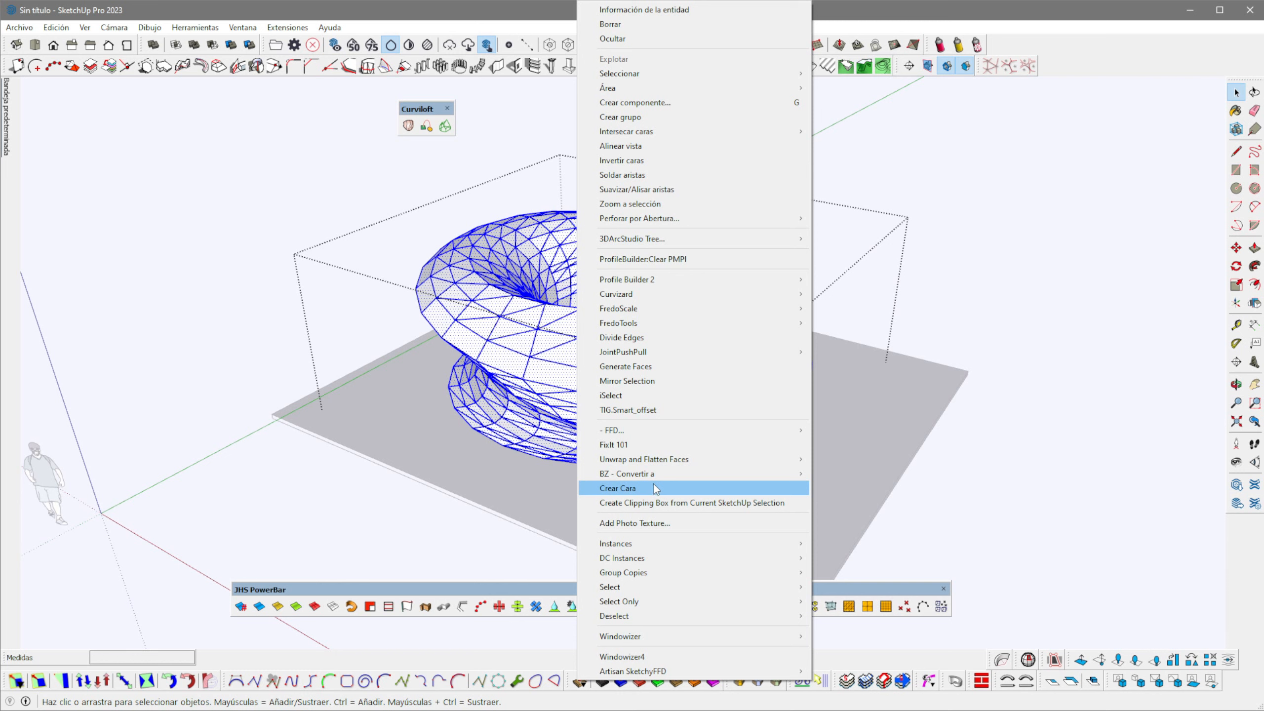
mouse_move(661, 621)
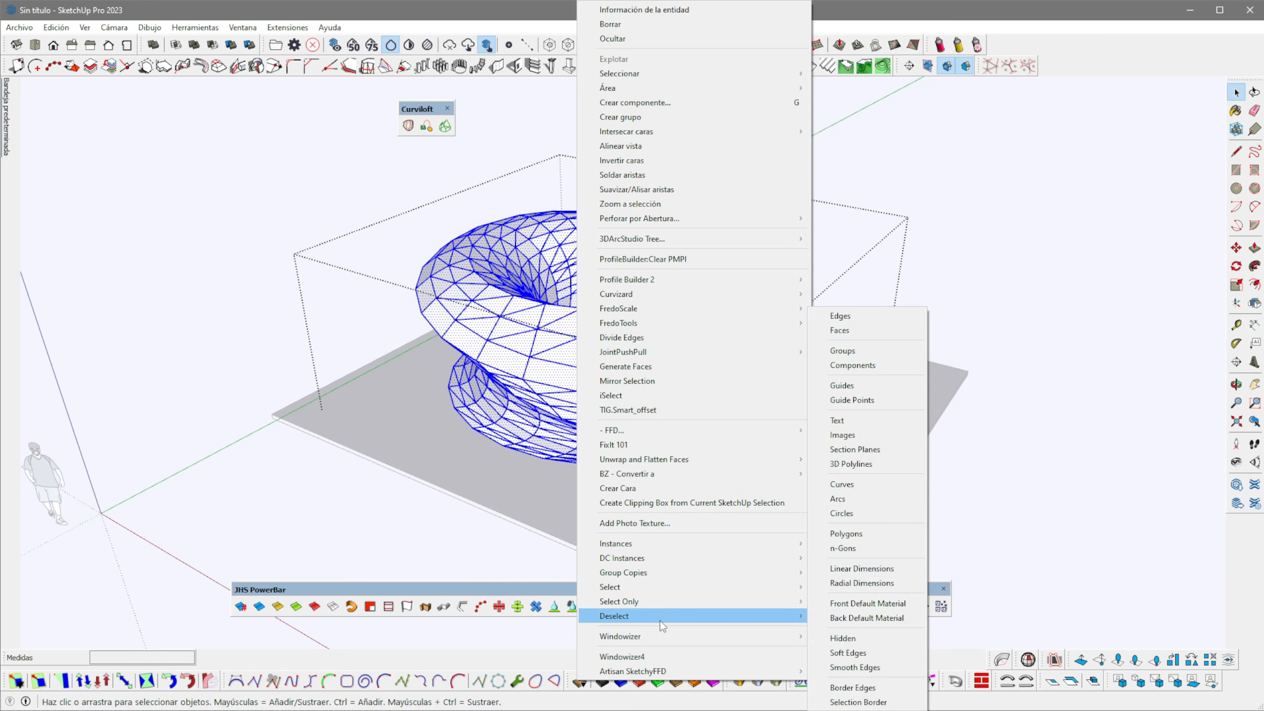
click(846, 324)
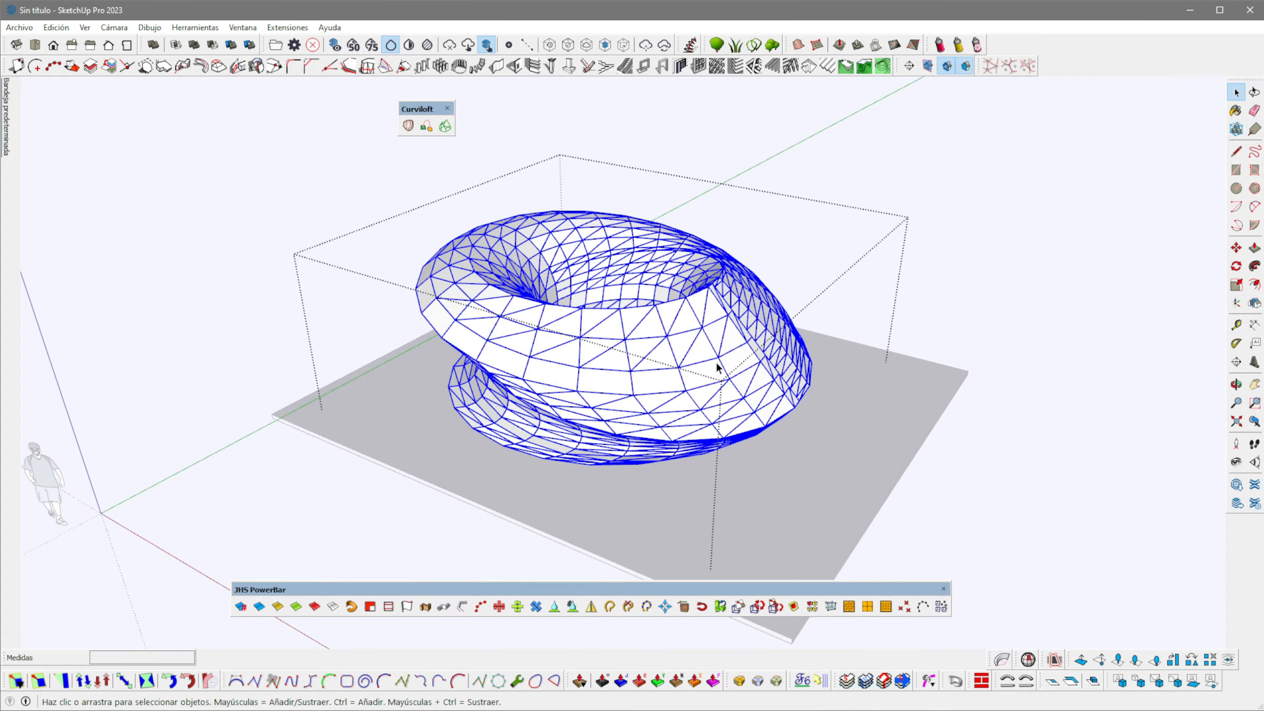
- Copy the selected edges 11 m along the green axis, clear of the original surface
middle_drag(720, 361, 686, 382)
key(m)
click(769, 522)
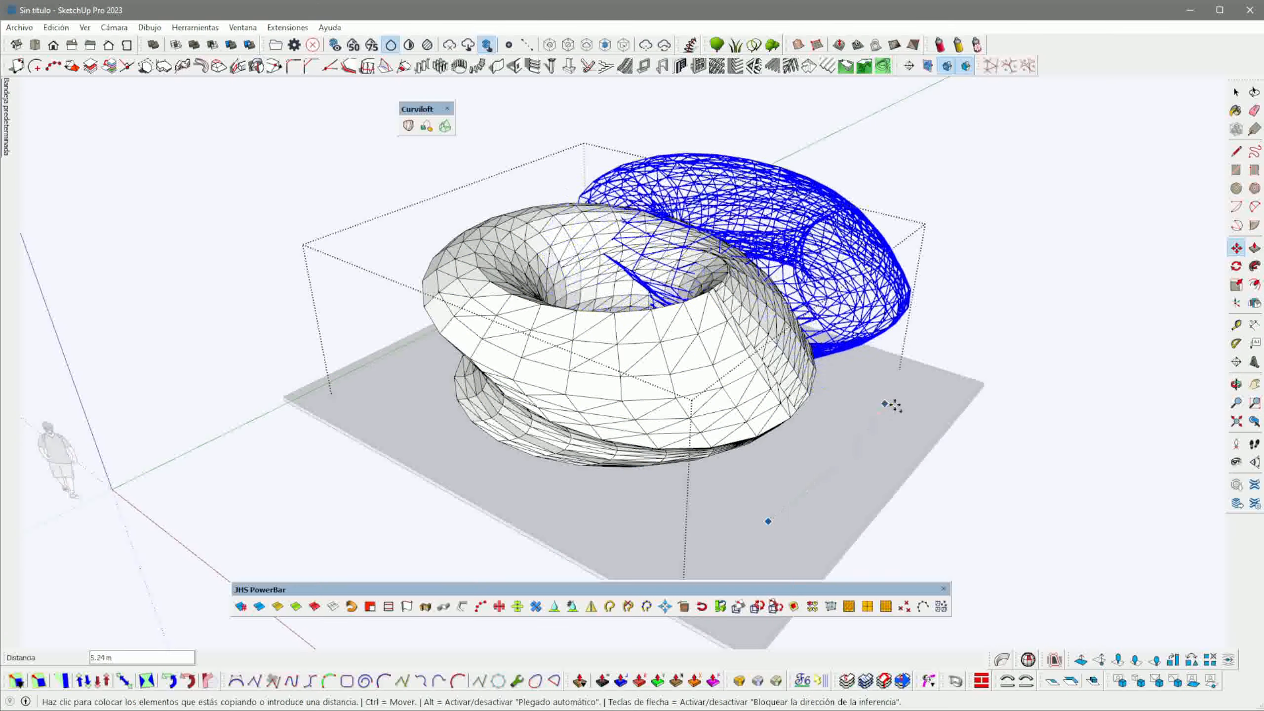
middle_drag(892, 325, 779, 452)
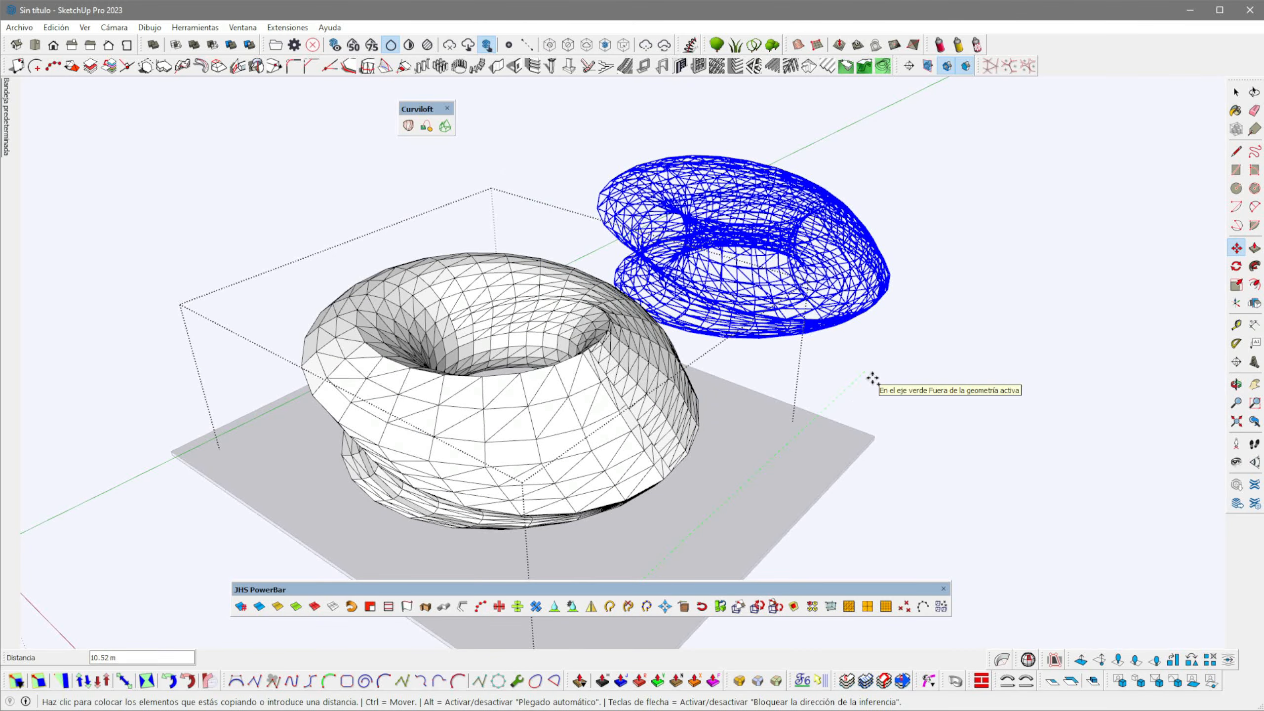
text(11)
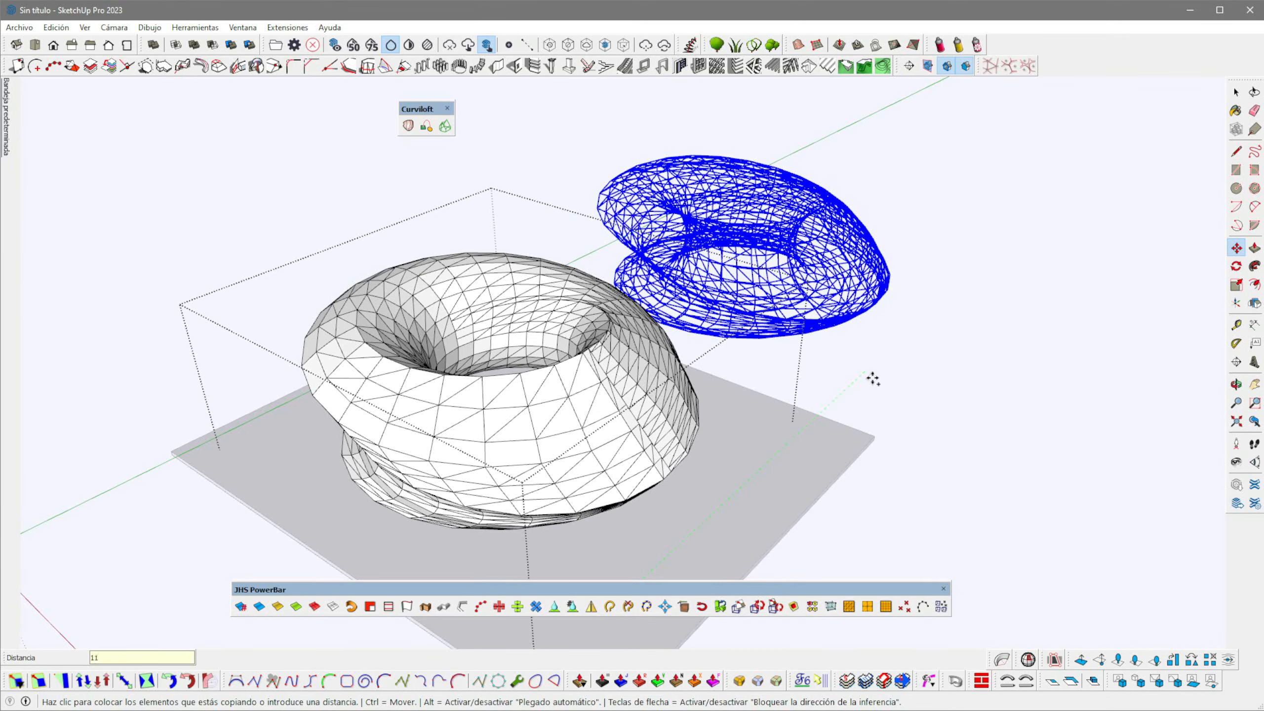
key(Return)
key(space)
scroll(809, 265, up, 2)
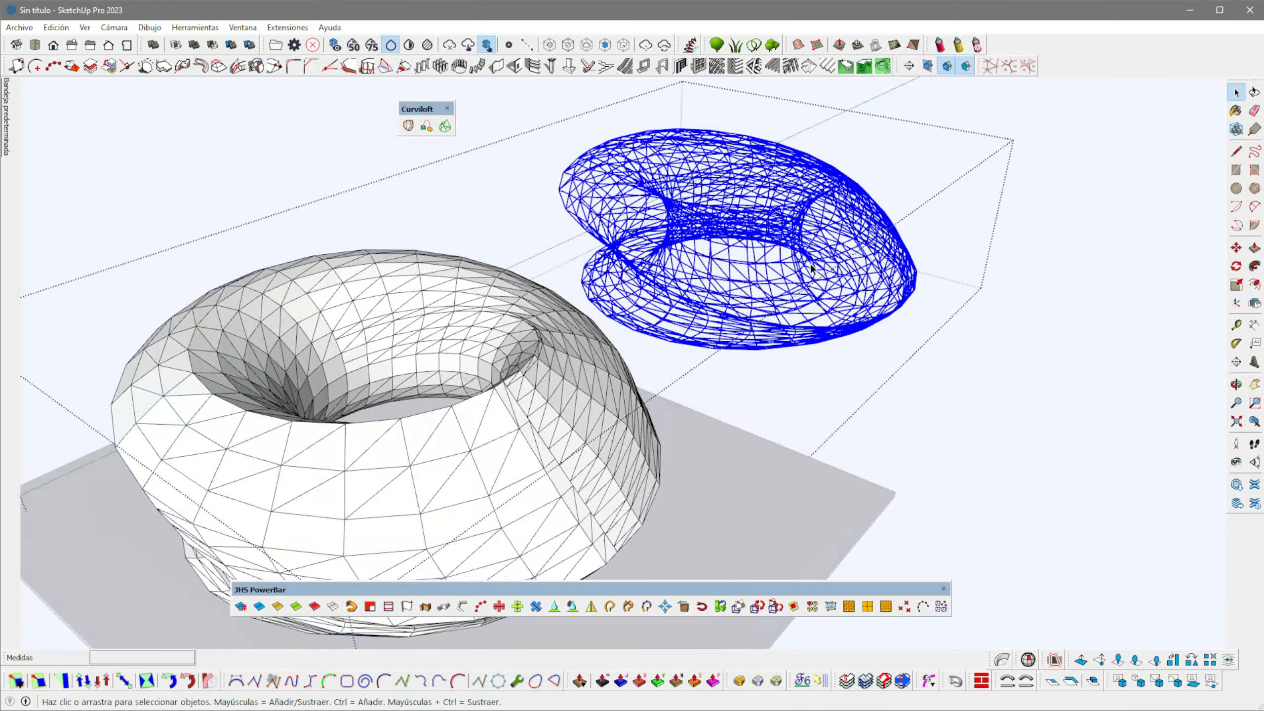
- Convert the copied edges with Lines to Tubes: one group, material Heather_Hair2, diameter 0.10 m, precision 10
middle_drag(809, 265, 562, 399)
scroll(746, 430, up, 3)
scroll(573, 435, up, 5)
scroll(573, 434, down, 6)
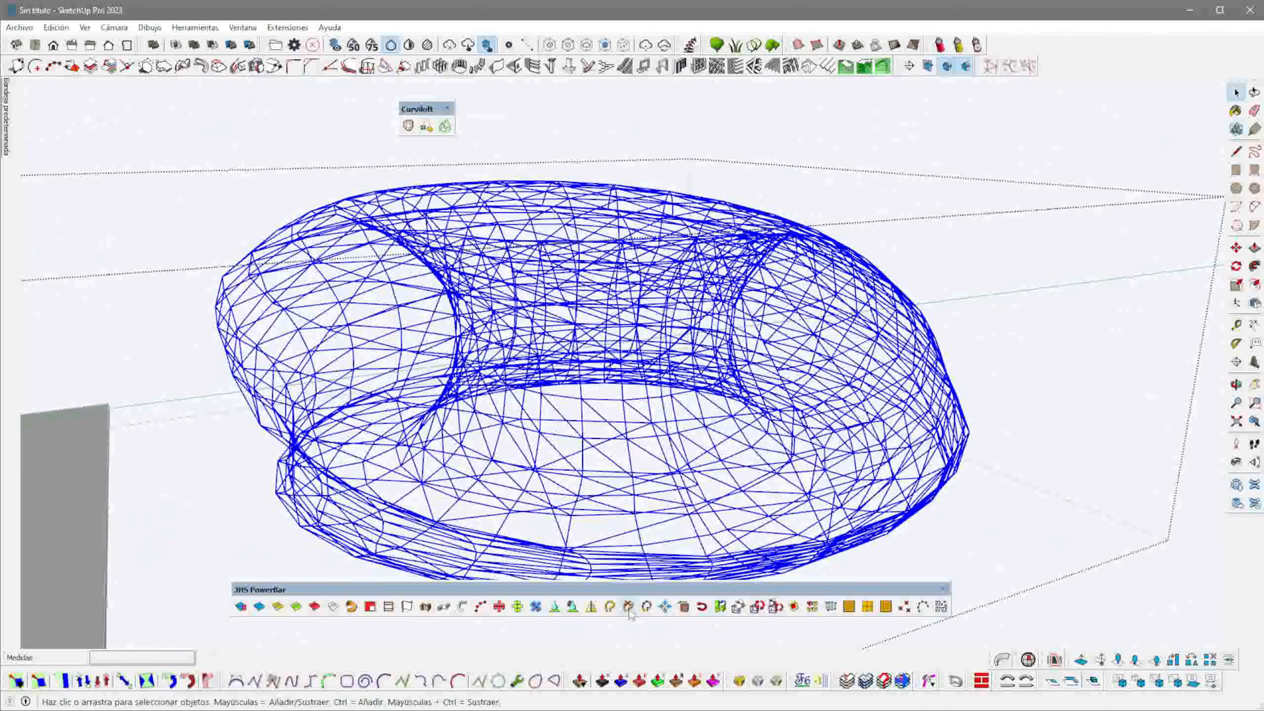
mouse_move(558, 585)
mouse_down()
mouse_move(529, 409)
mouse_move(561, 599)
mouse_up()
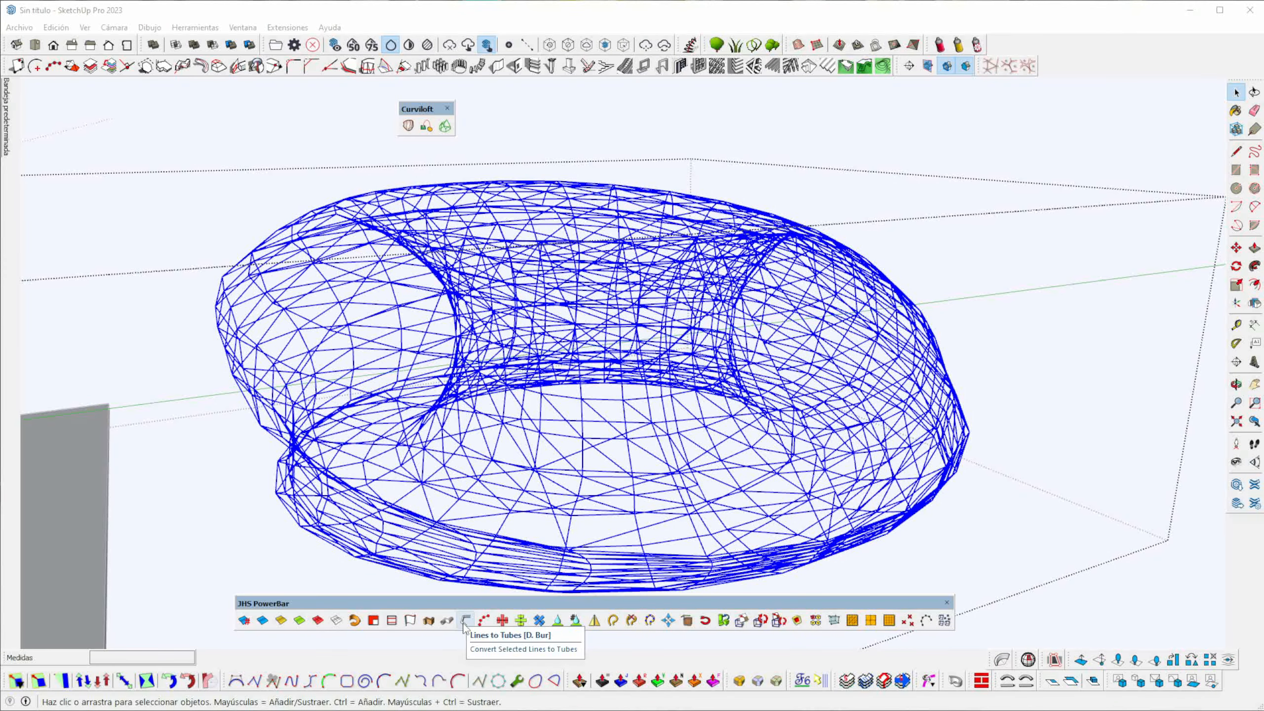
click(464, 622)
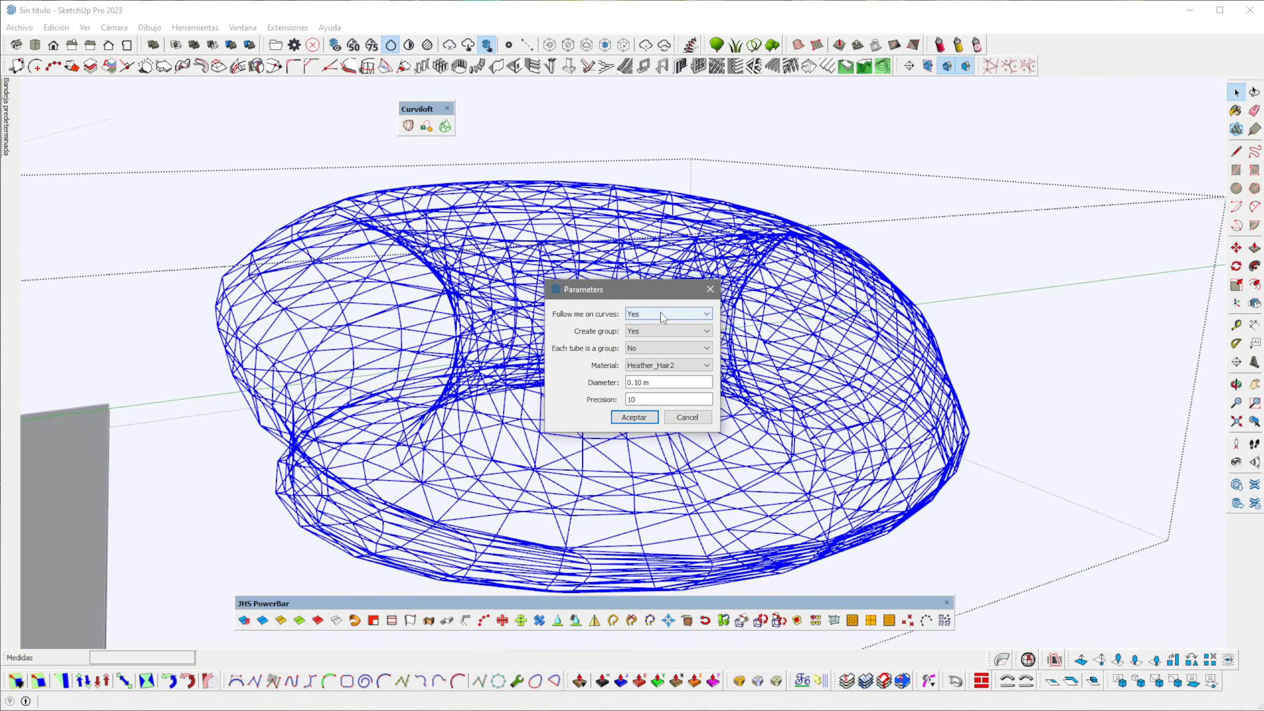
click(634, 418)
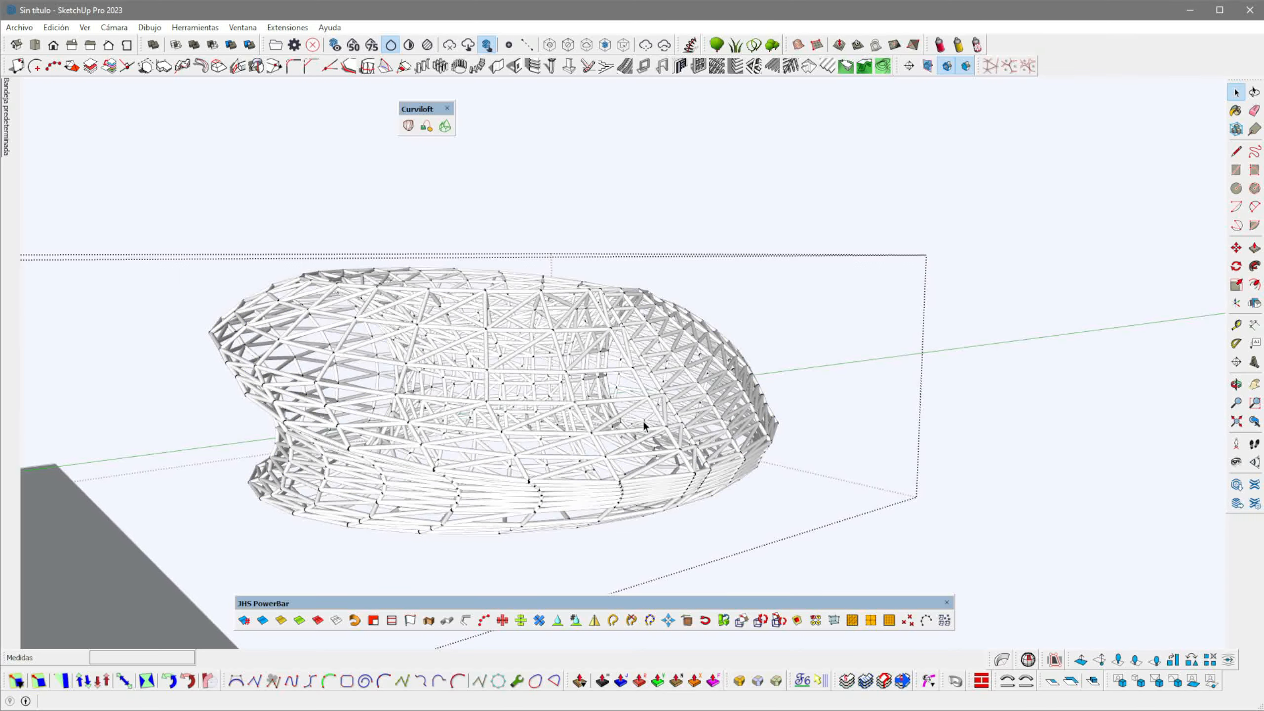
- Inside the surface group, move the tube group 11 m back along the green axis onto the original surface
middle_drag(512, 466, 512, 286)
middle_drag(603, 199, 724, 441)
click(717, 425)
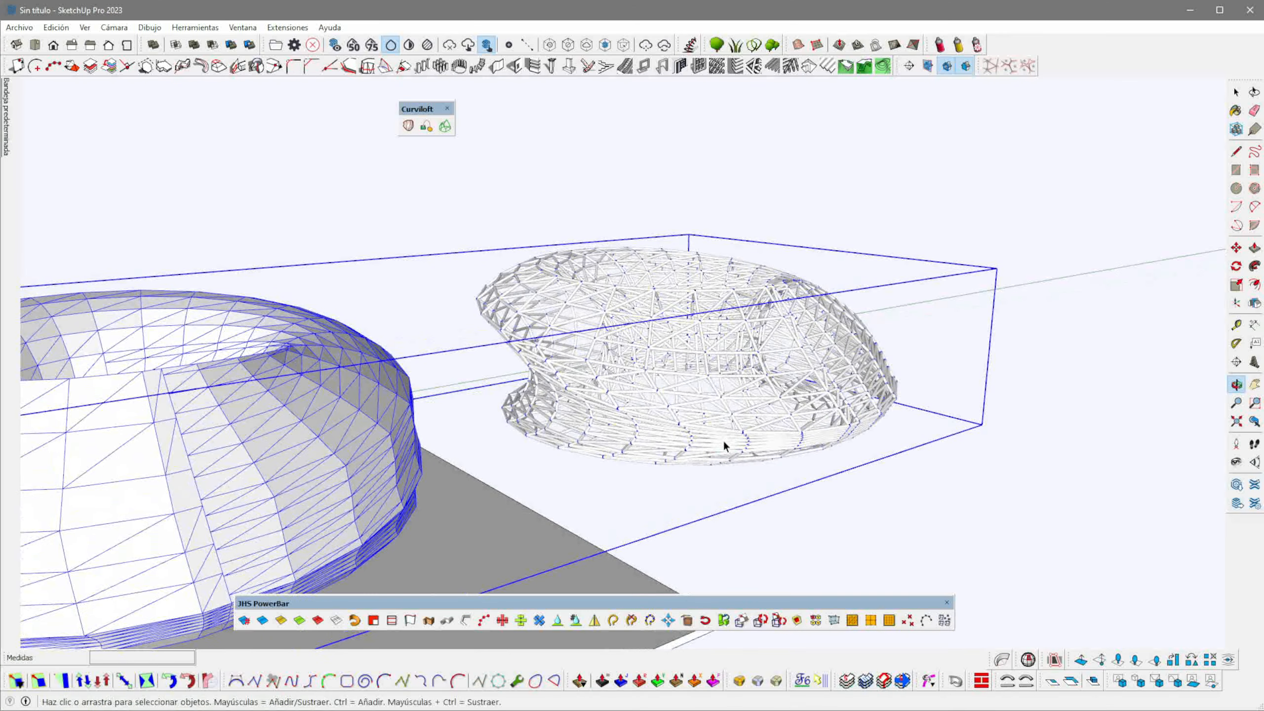
double_click(725, 441)
scroll(725, 441, down, 4)
click(726, 437)
key(m)
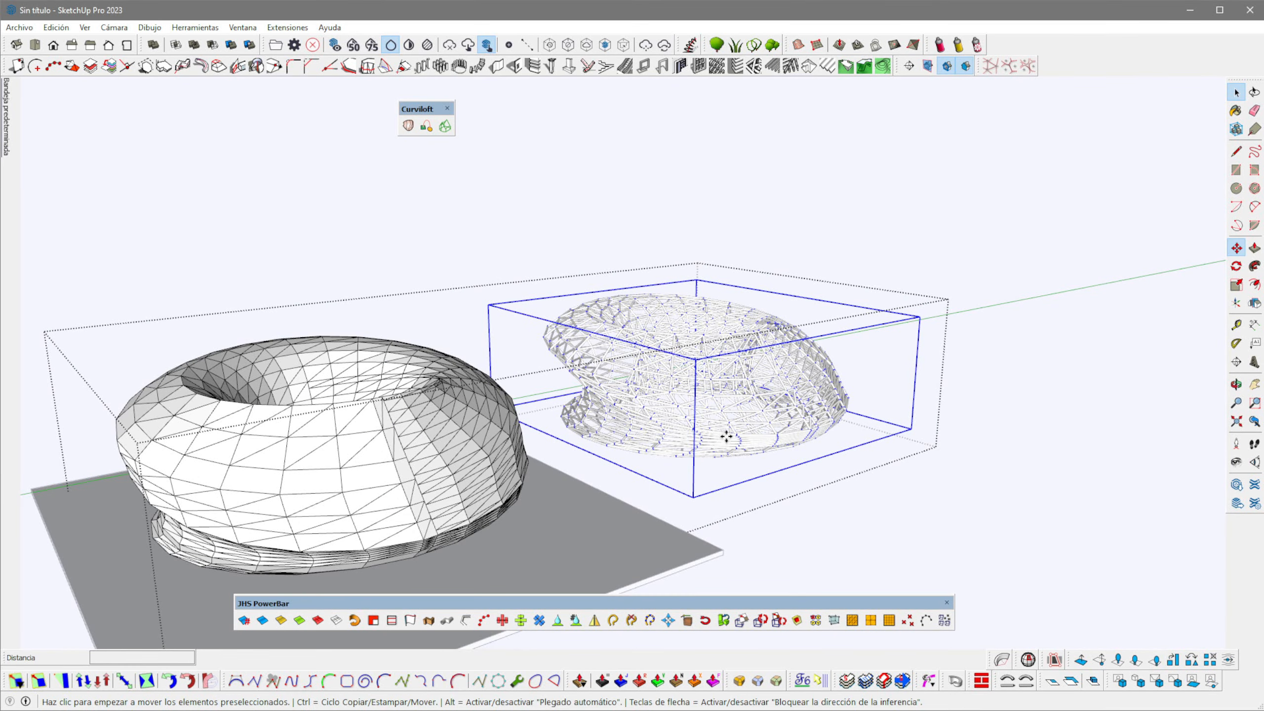
key(ctrl)
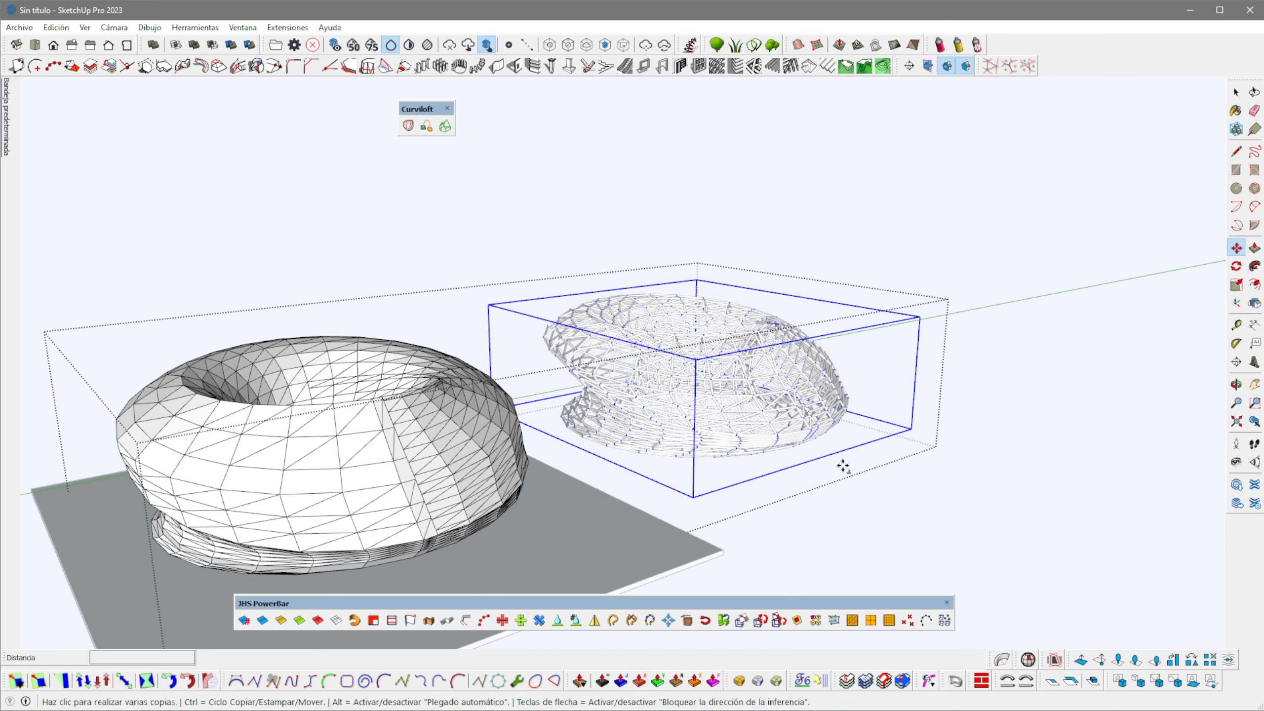
click(745, 489)
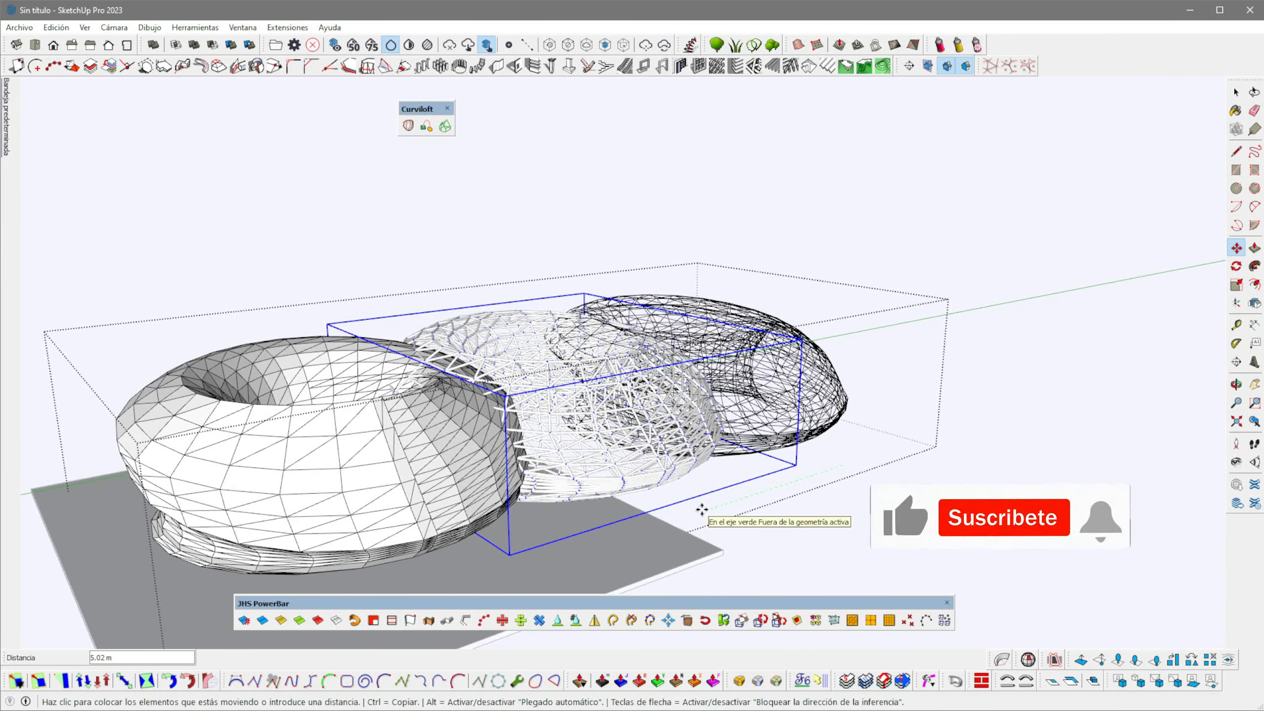
text(11)
key(Return)
key(space)
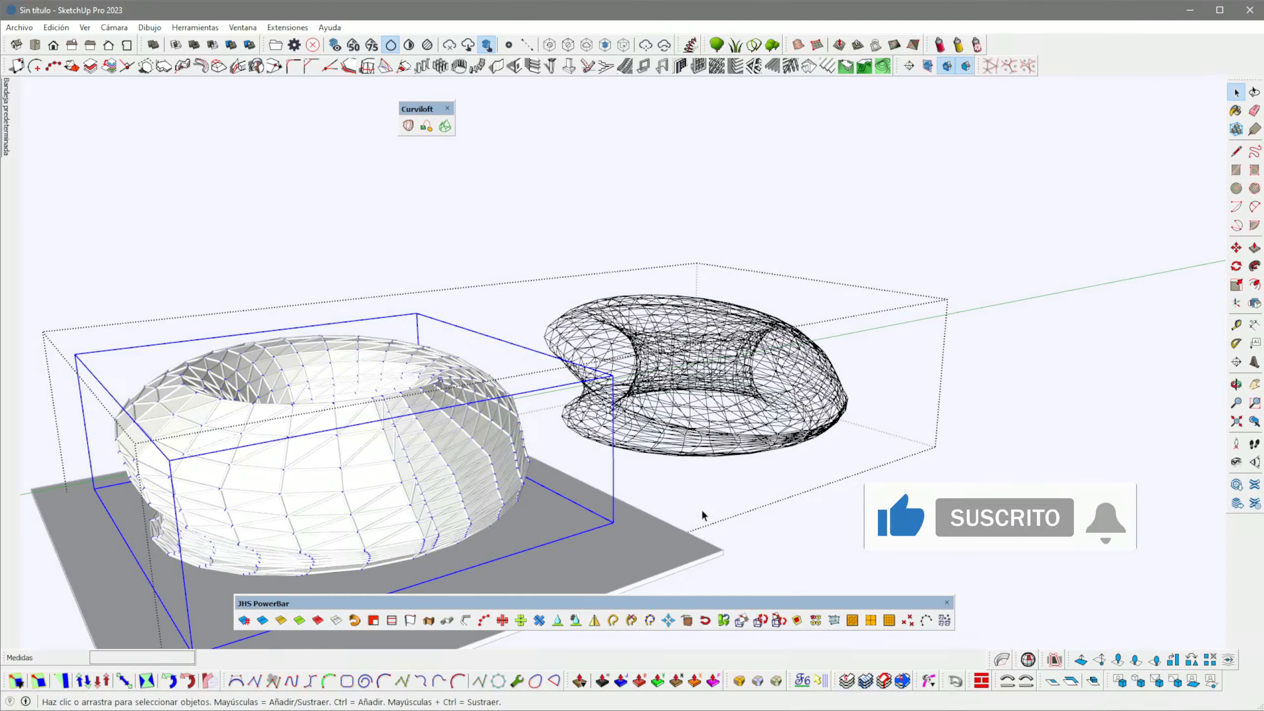
- Delete the leftover copied wireframe edges beside the building
middle_drag(889, 385, 517, 378)
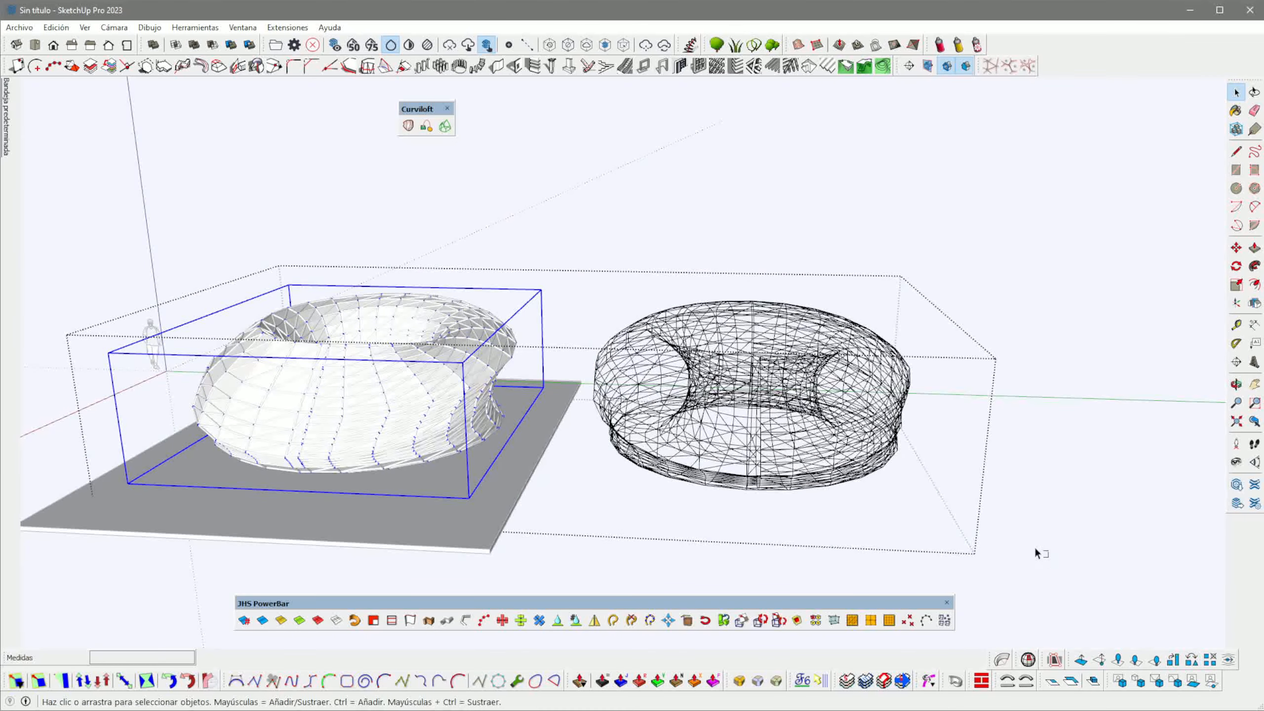
drag(559, 243, 555, 237)
key(Delete)
- Apply the translucent grey glass from the Vidrio y espejos materials to all faces of the curved surface
middle_drag(411, 435, 846, 408)
scroll(647, 470, up, 4)
scroll(646, 474, up, 3)
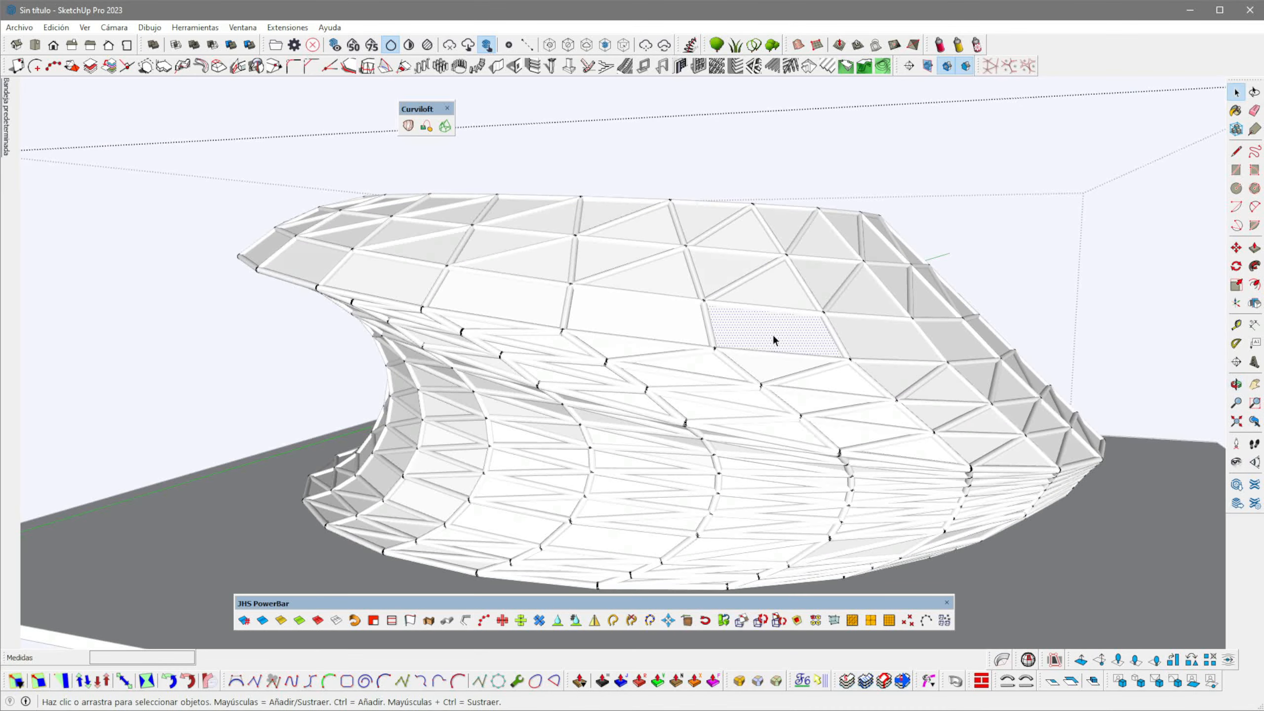
triple_click(774, 341)
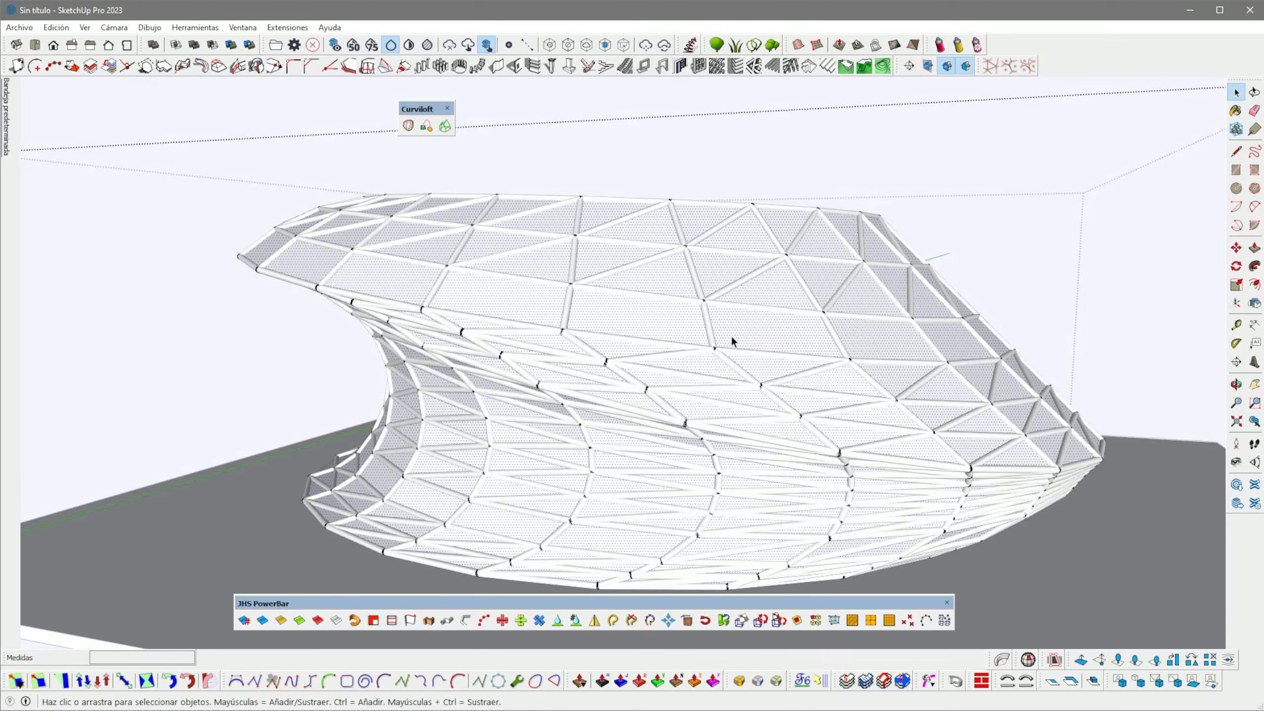
mouse_move(6, 120)
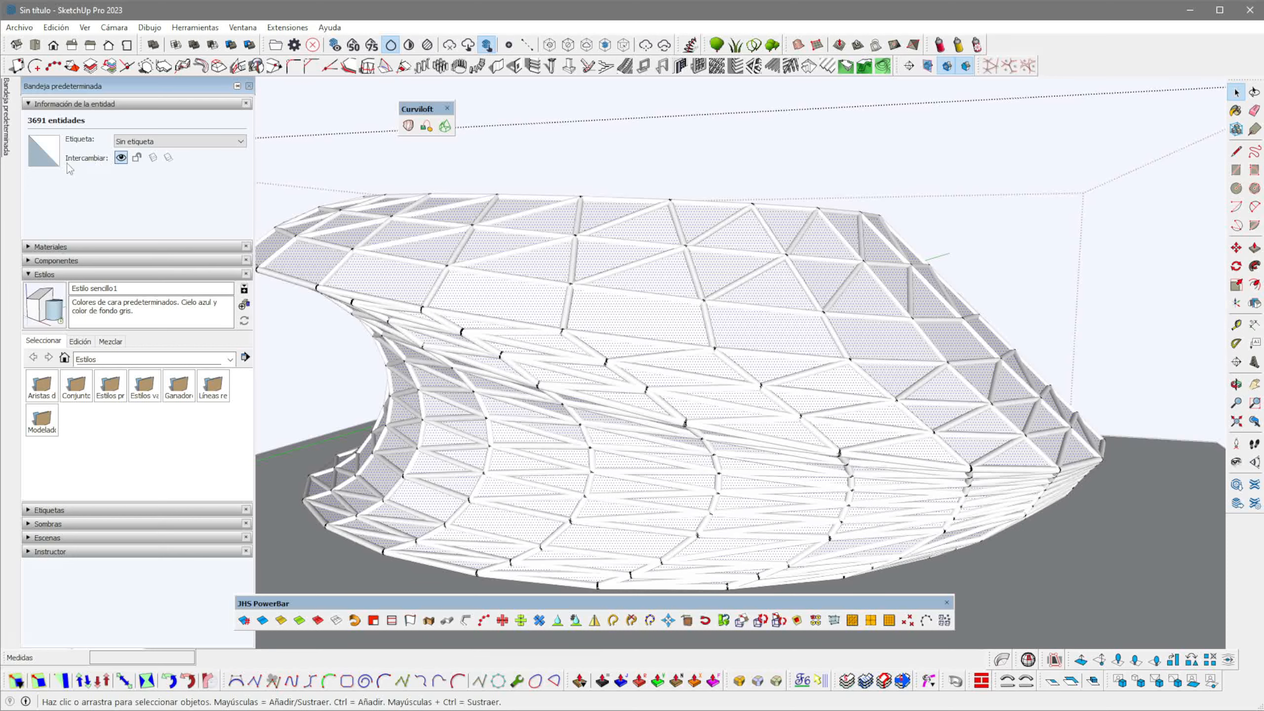
click(28, 247)
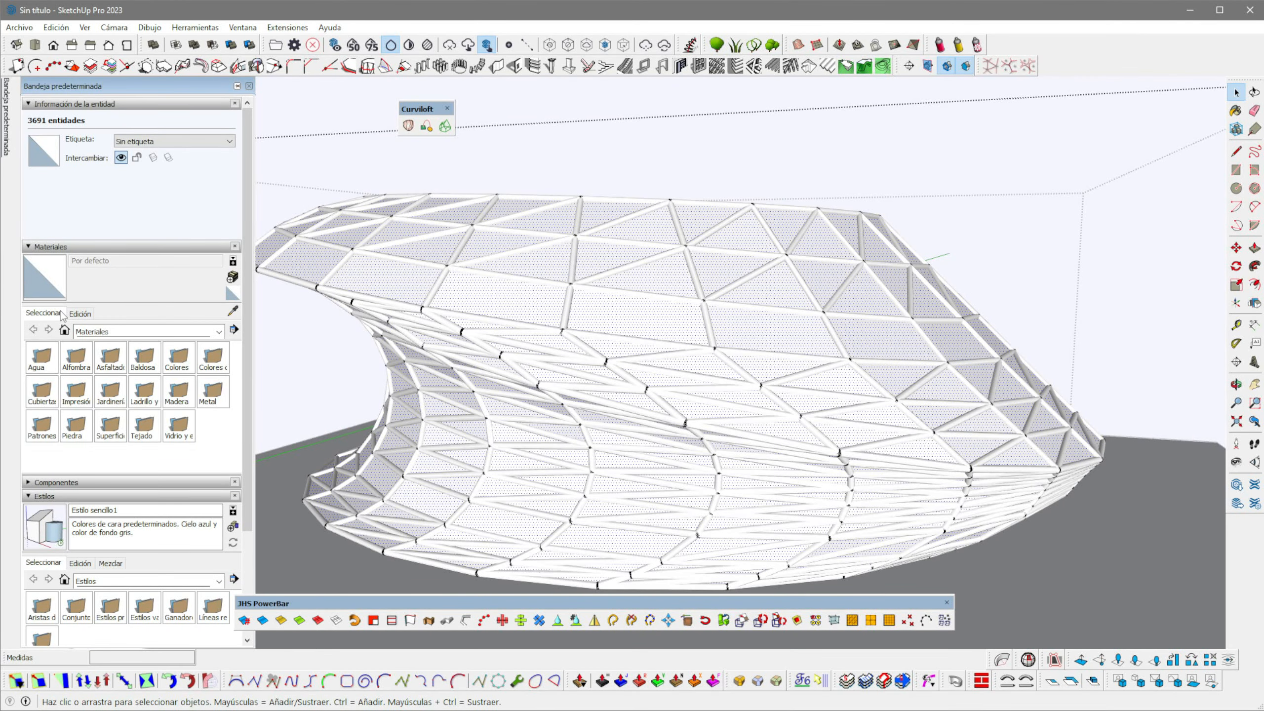
click(219, 332)
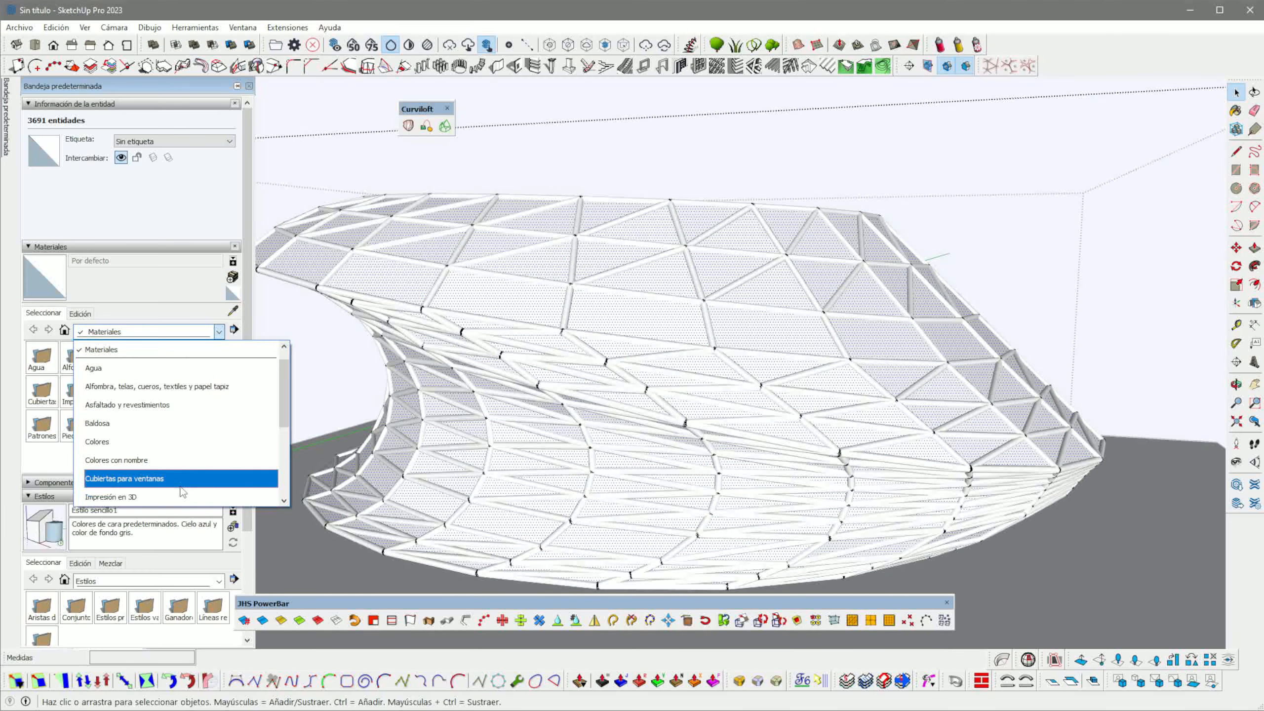
scroll(181, 488, down, 3)
click(160, 495)
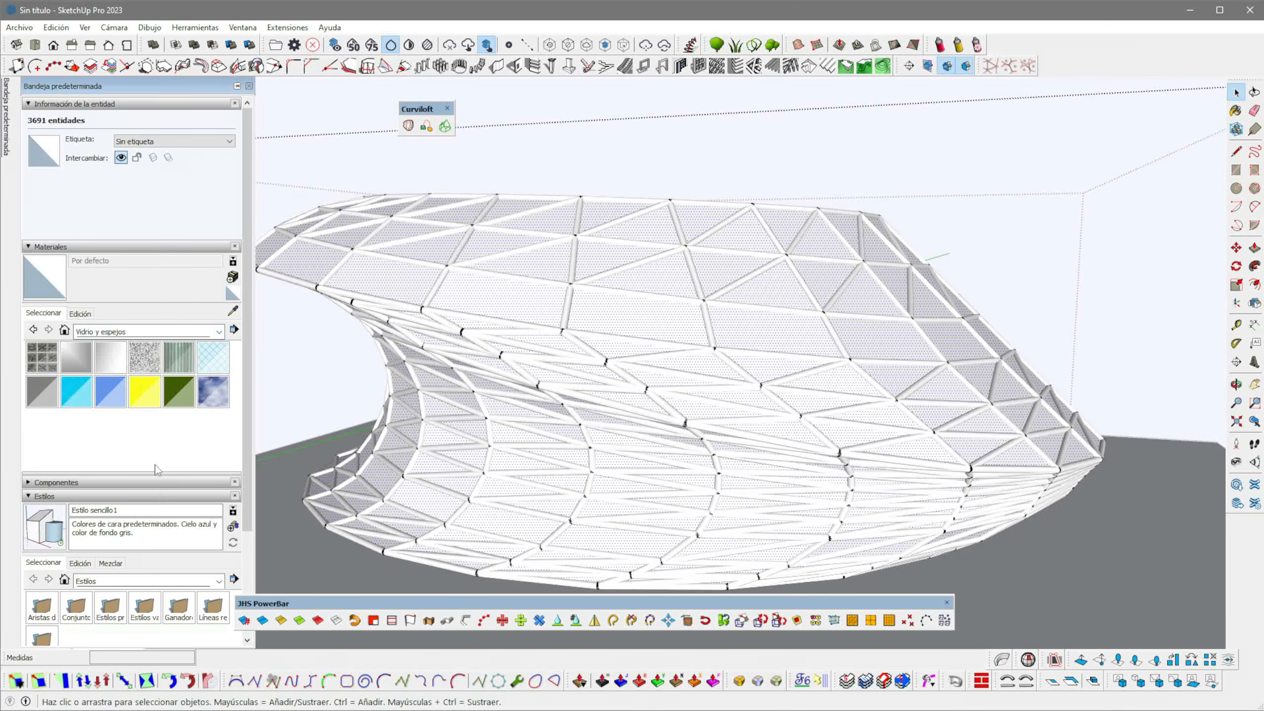
click(44, 394)
click(598, 315)
key(space)
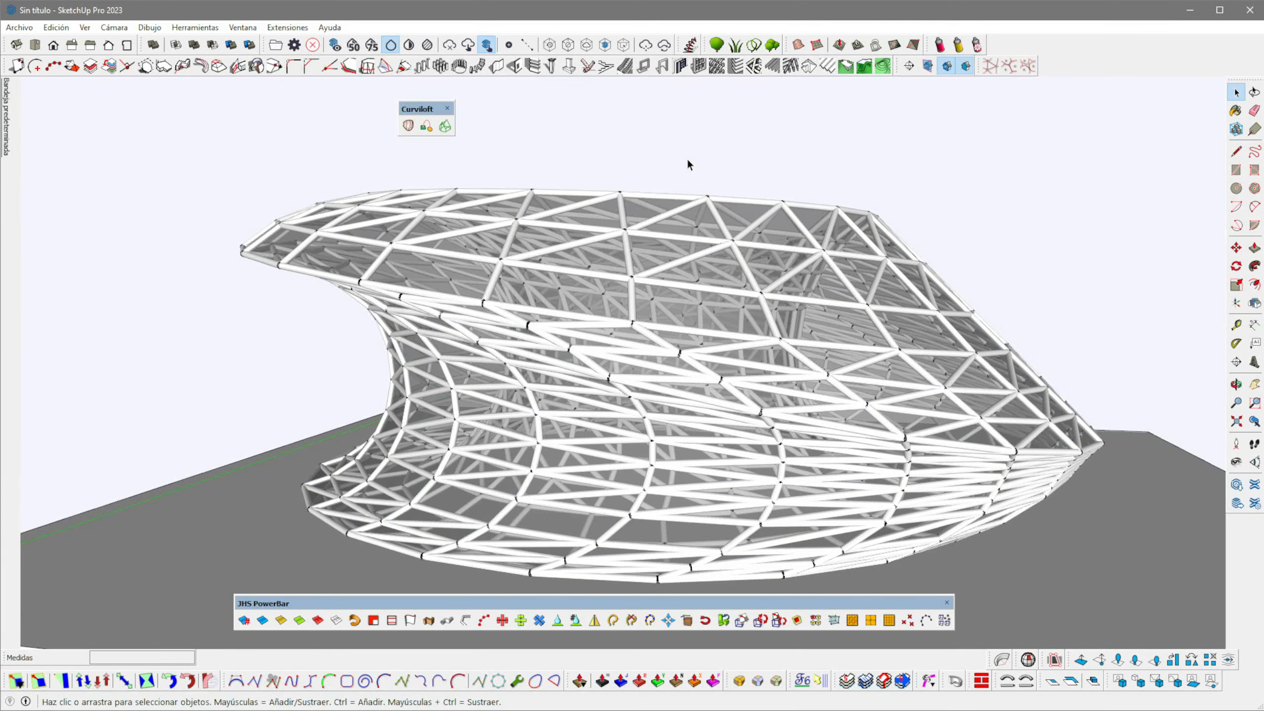
- Turn on shadows for the model
middle_drag(689, 164, 630, 366)
click(1003, 45)
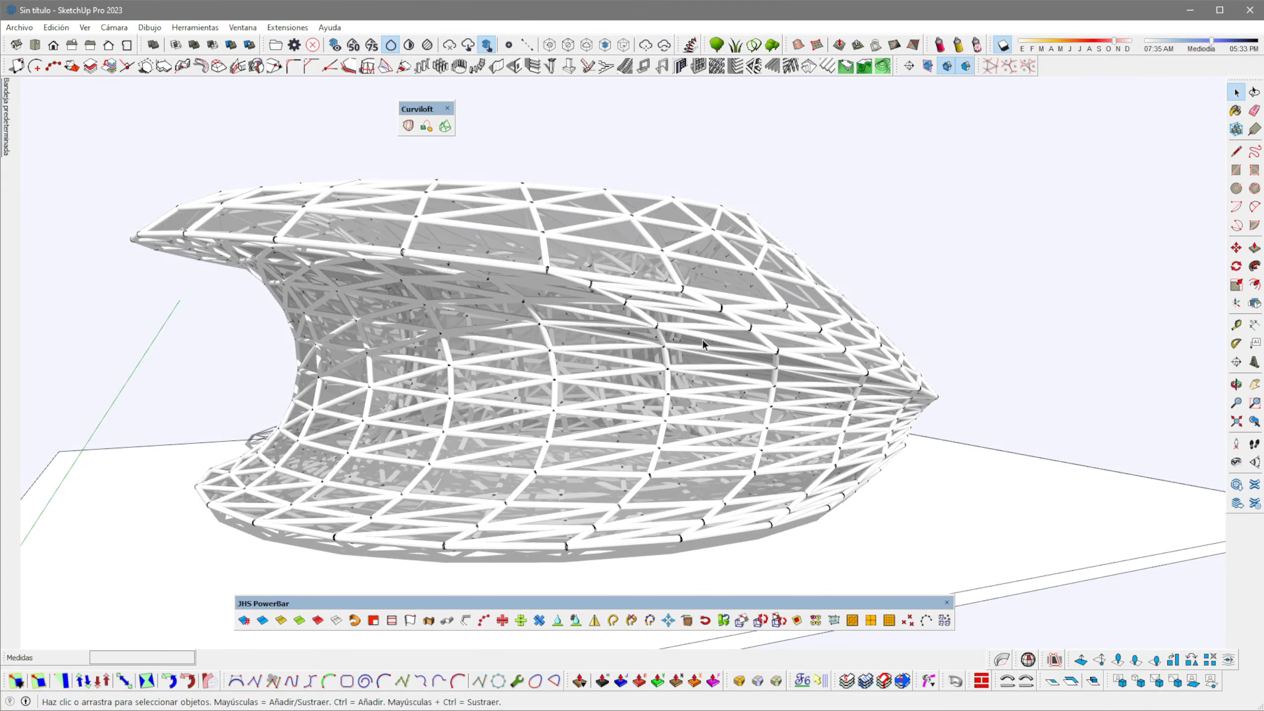
middle_drag(702, 340, 587, 343)
scroll(632, 339, down, 2)
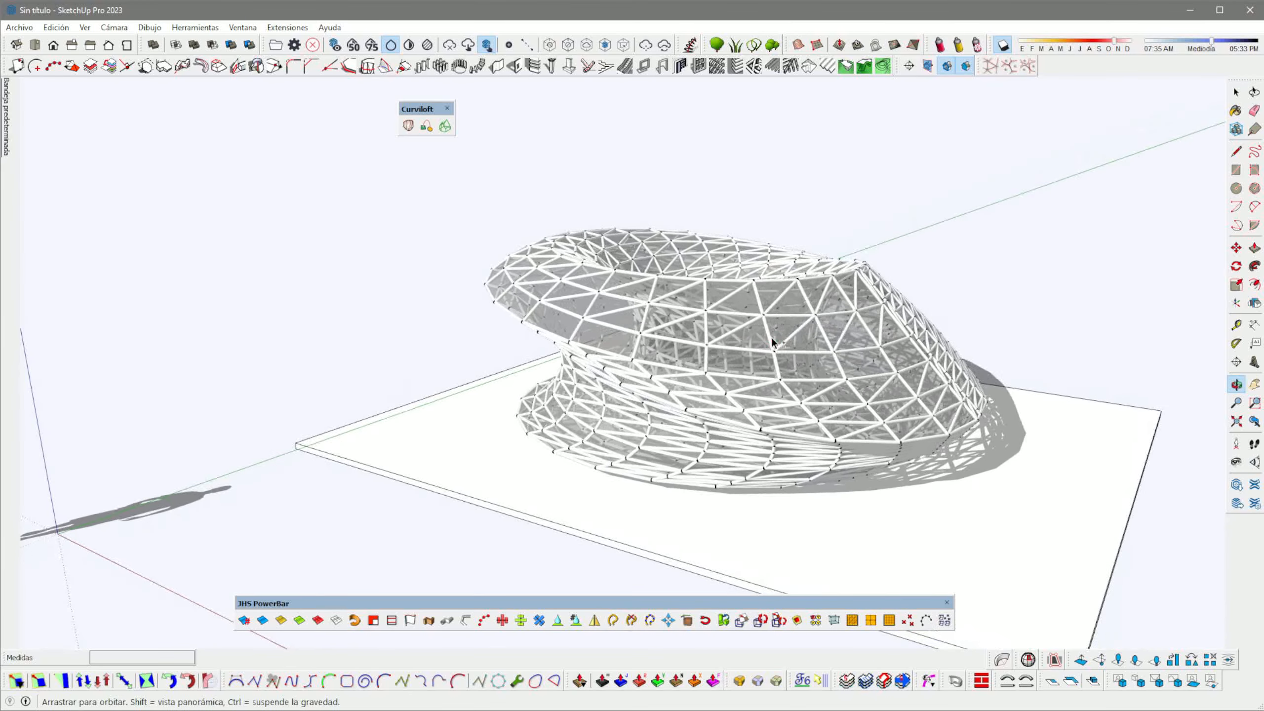
- Adjust the shadow date slightly earlier in autumn and set the time to late morning
mouse_move(1114, 44)
mouse_down()
mouse_move(1060, 45)
mouse_move(1114, 46)
mouse_up()
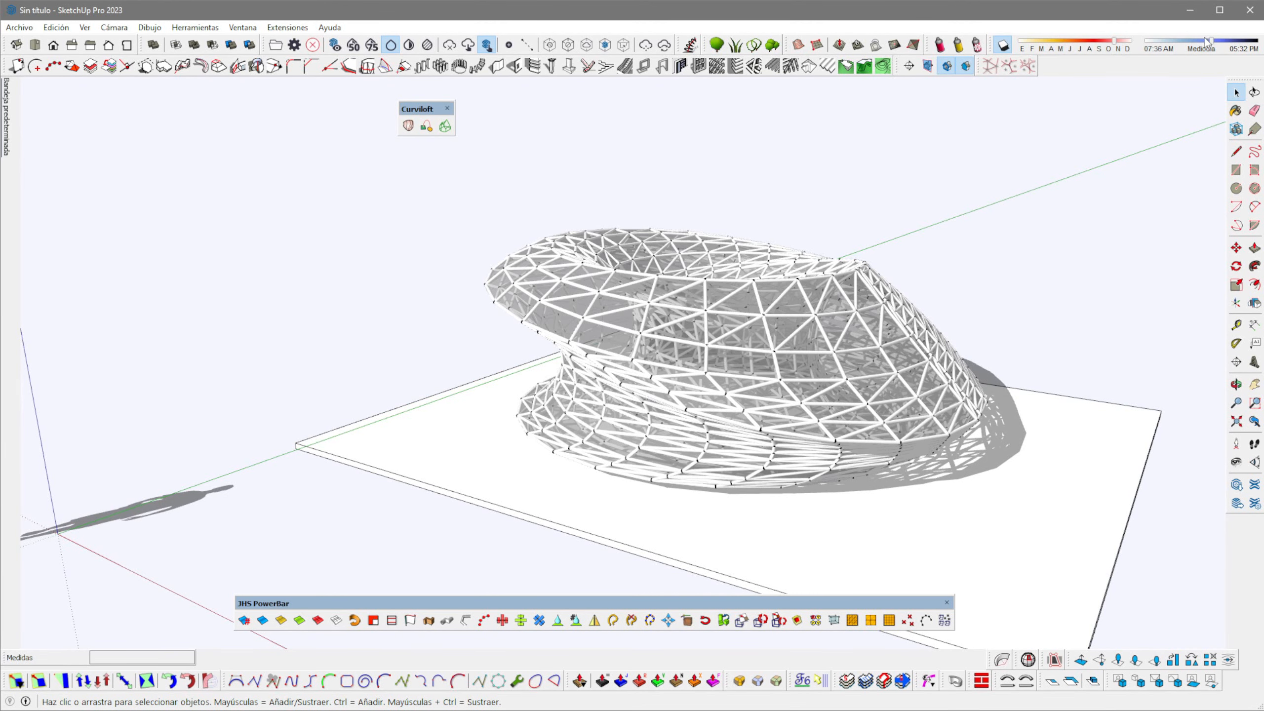
drag(1212, 42, 1224, 45)
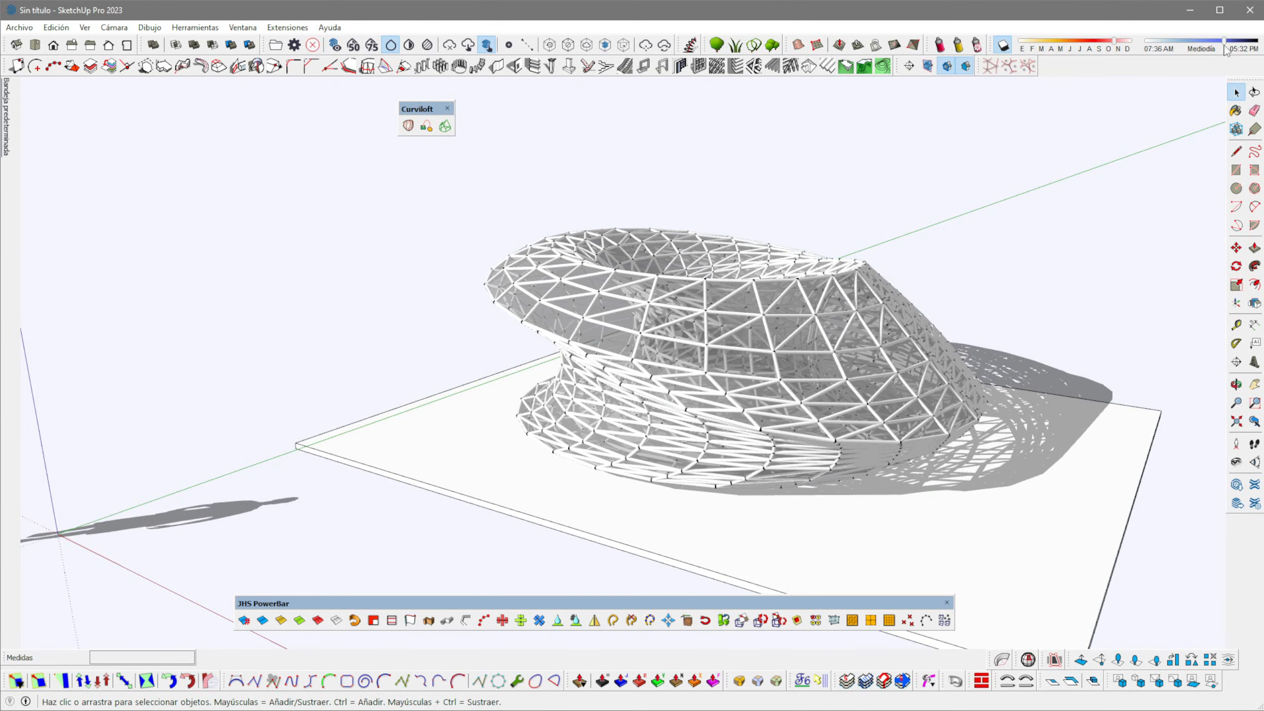
mouse_move(1119, 48)
mouse_down()
mouse_move(1103, 49)
mouse_move(1115, 44)
mouse_up()
drag(1225, 42, 1194, 42)
- Paint the tubular lattice group with the light orange Color C03 from the Colores materials
middle_drag(613, 350, 796, 329)
middle_drag(660, 413, 826, 400)
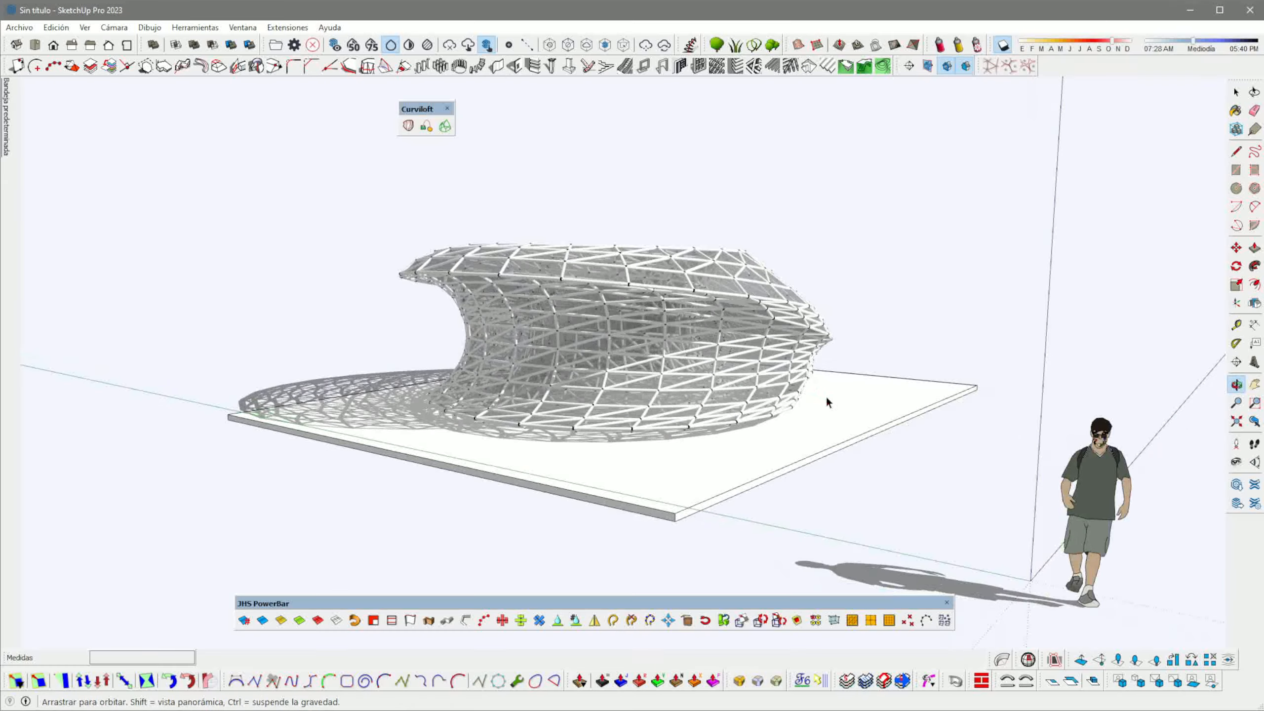
scroll(581, 366, up, 4)
mouse_move(581, 366)
middle_down()
mouse_move(654, 393)
mouse_move(670, 382)
mouse_move(584, 386)
mouse_move(619, 351)
mouse_move(600, 266)
middle_up()
scroll(672, 379, up, 4)
scroll(672, 379, down, 5)
double_click(601, 272)
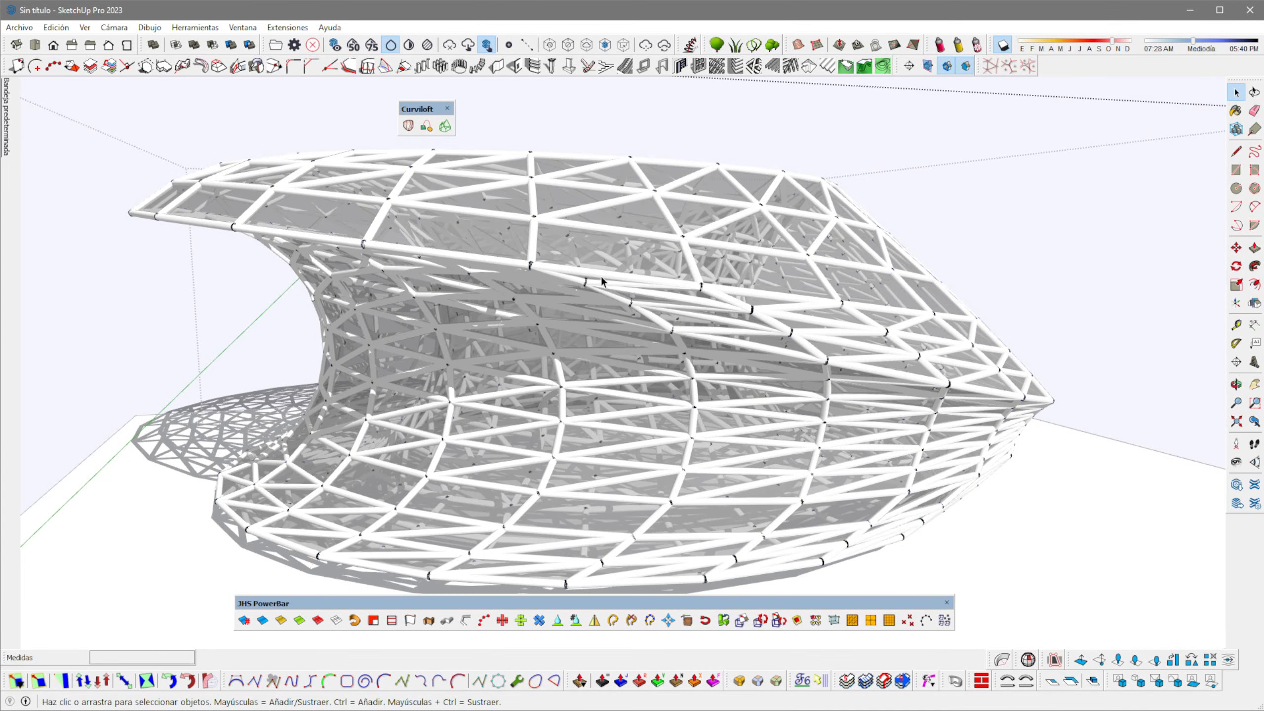
click(602, 281)
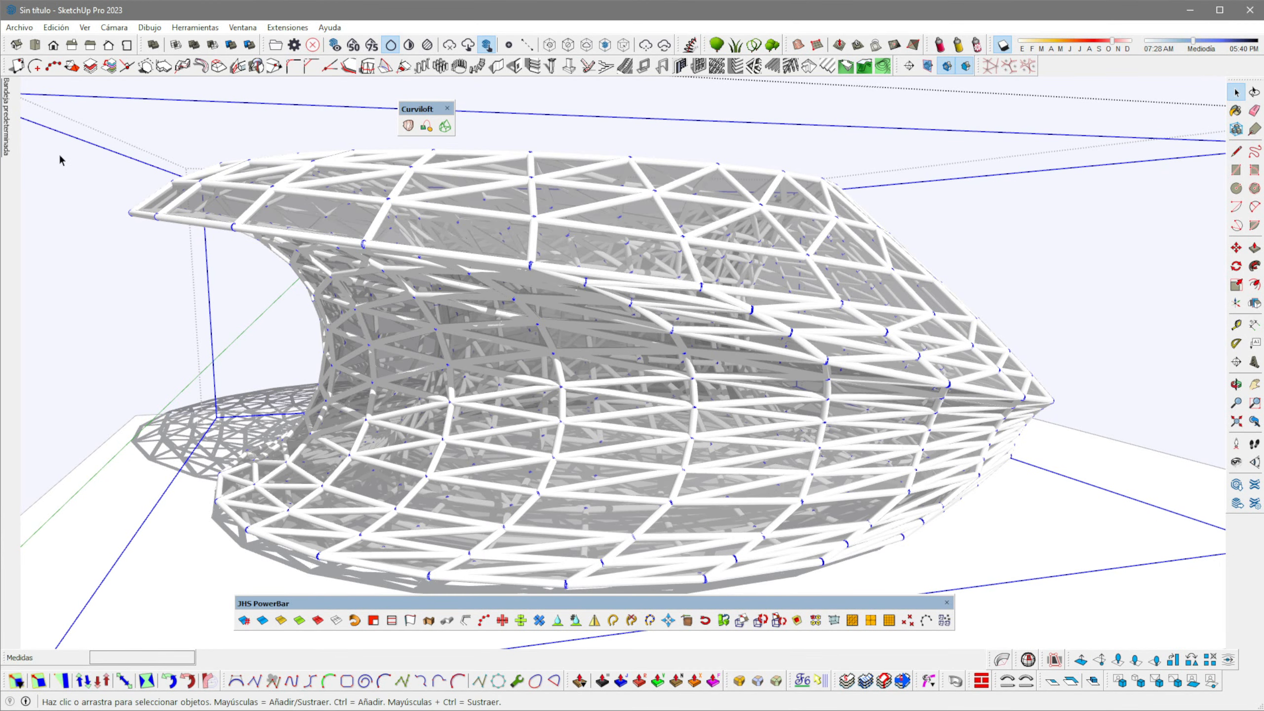
mouse_move(10, 129)
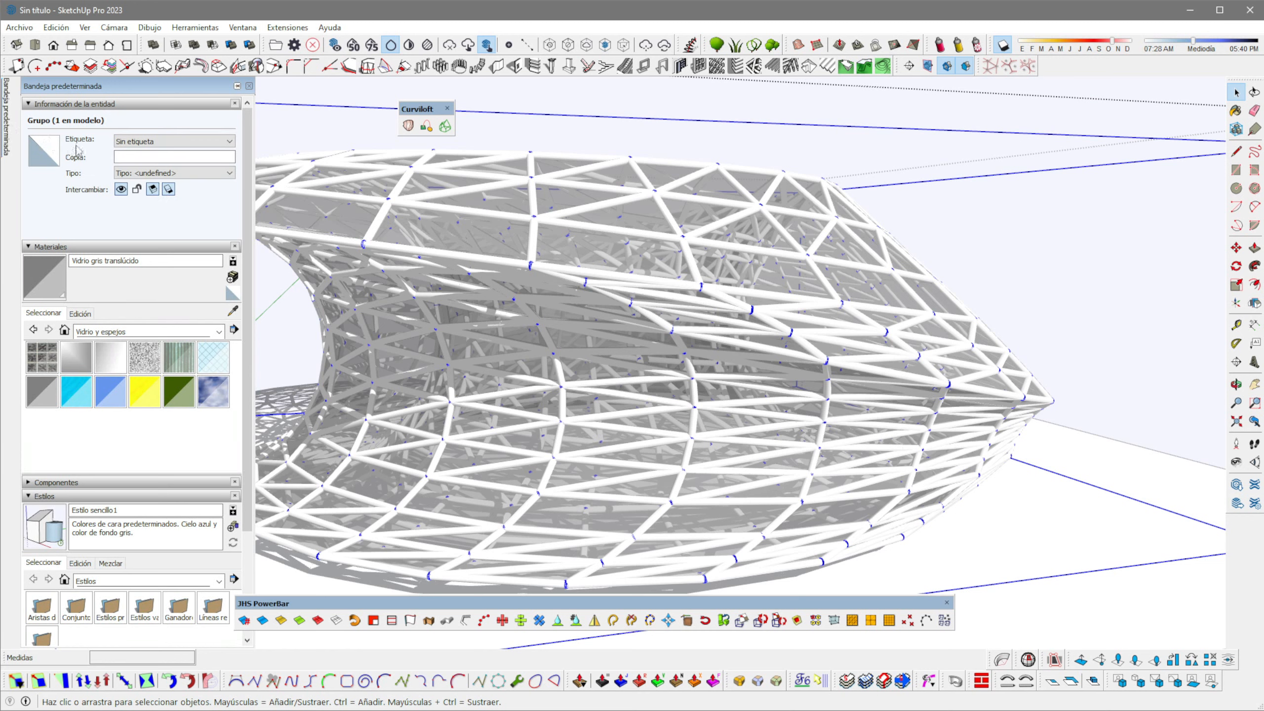
click(219, 332)
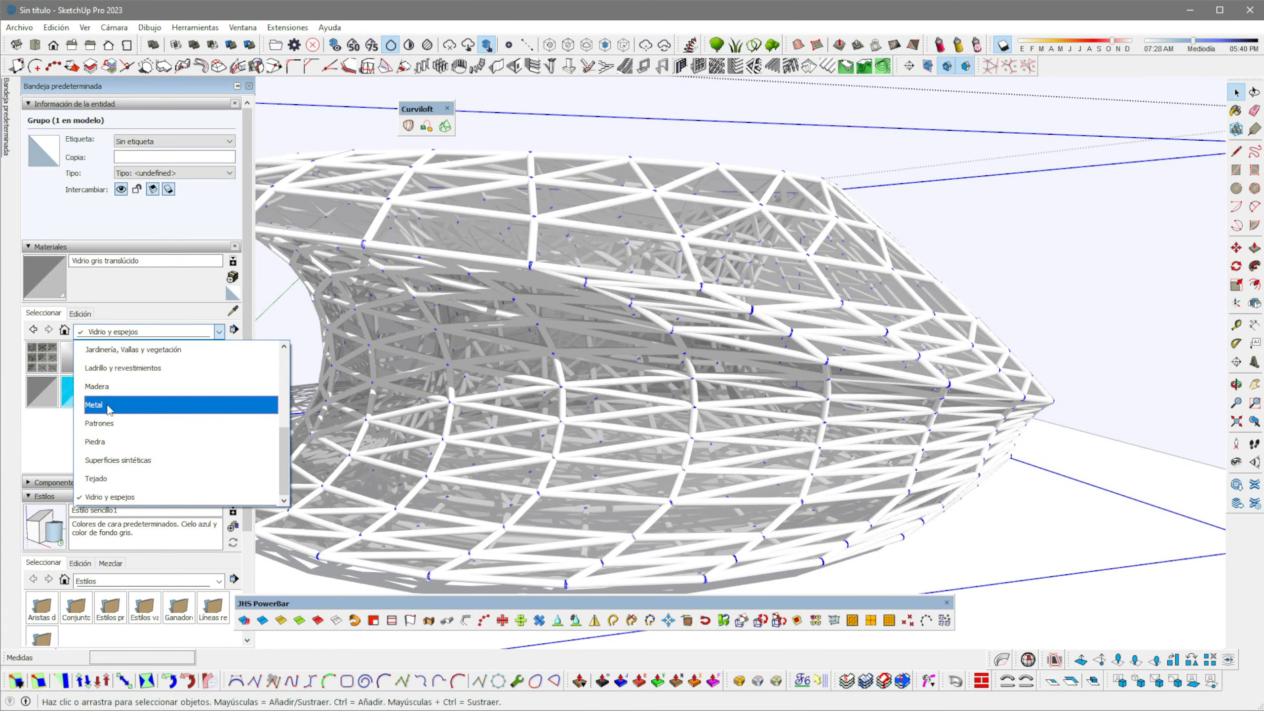
scroll(115, 387, up, 5)
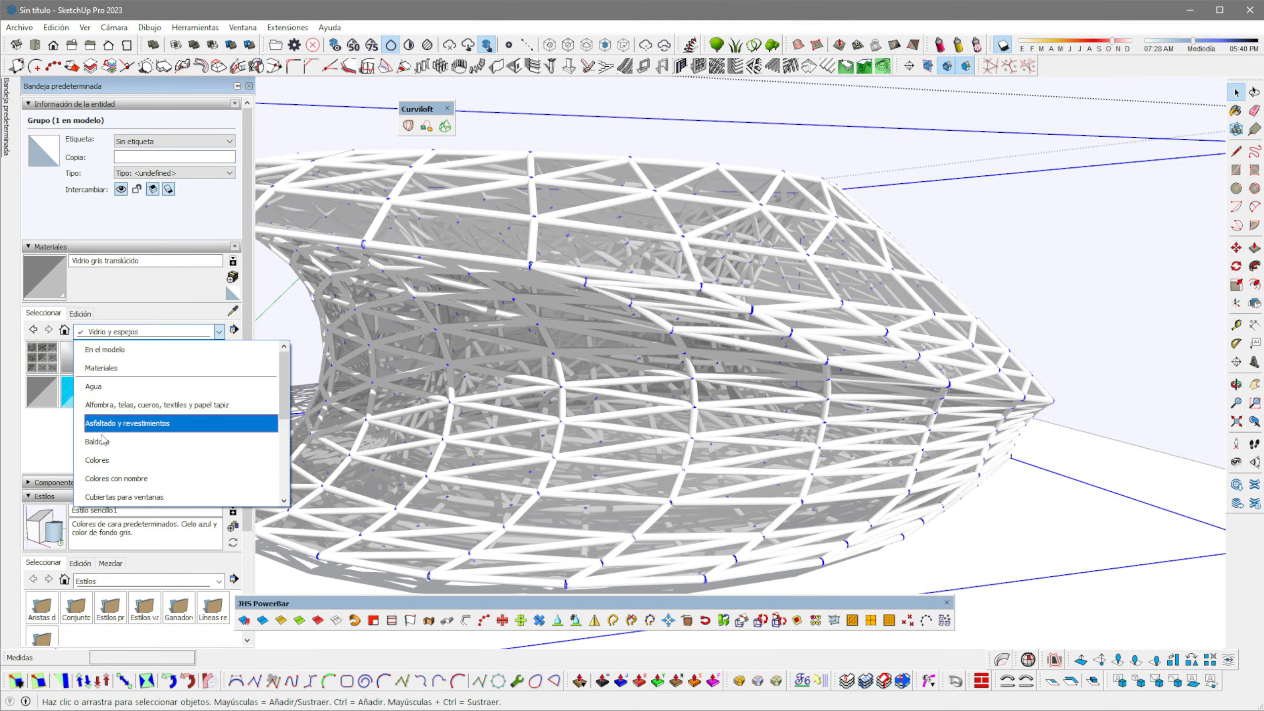
click(116, 461)
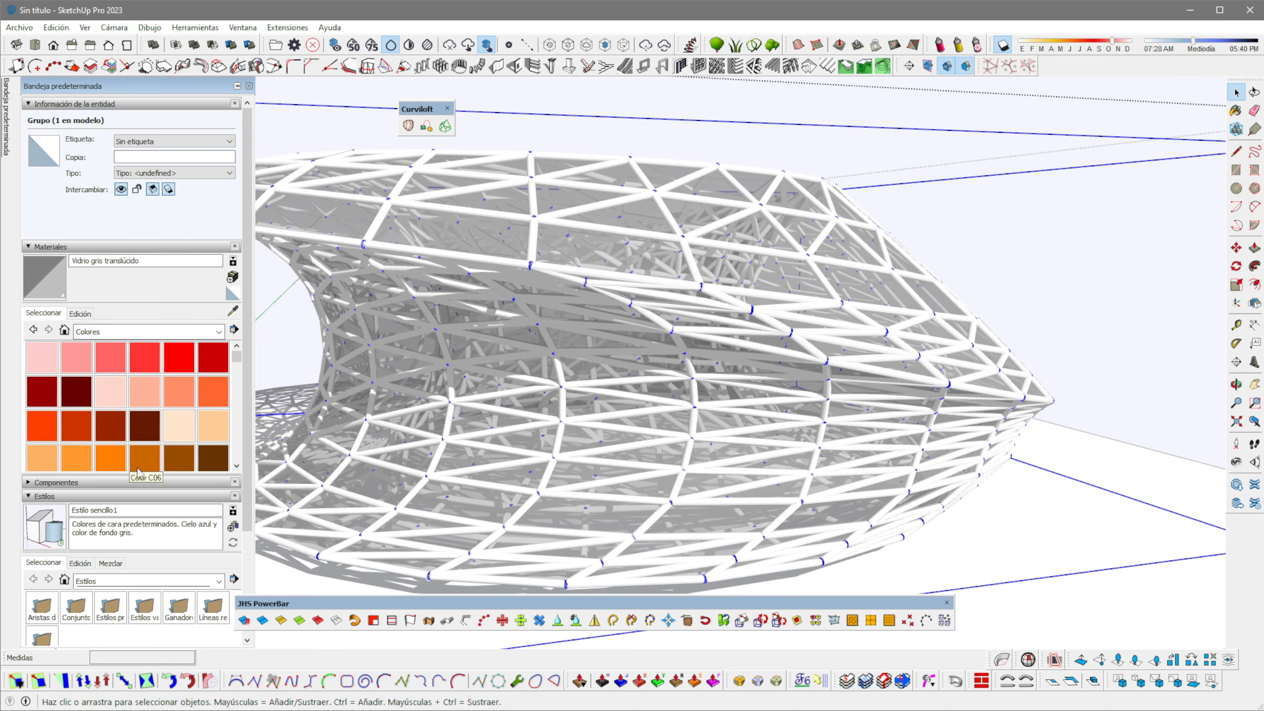
click(59, 461)
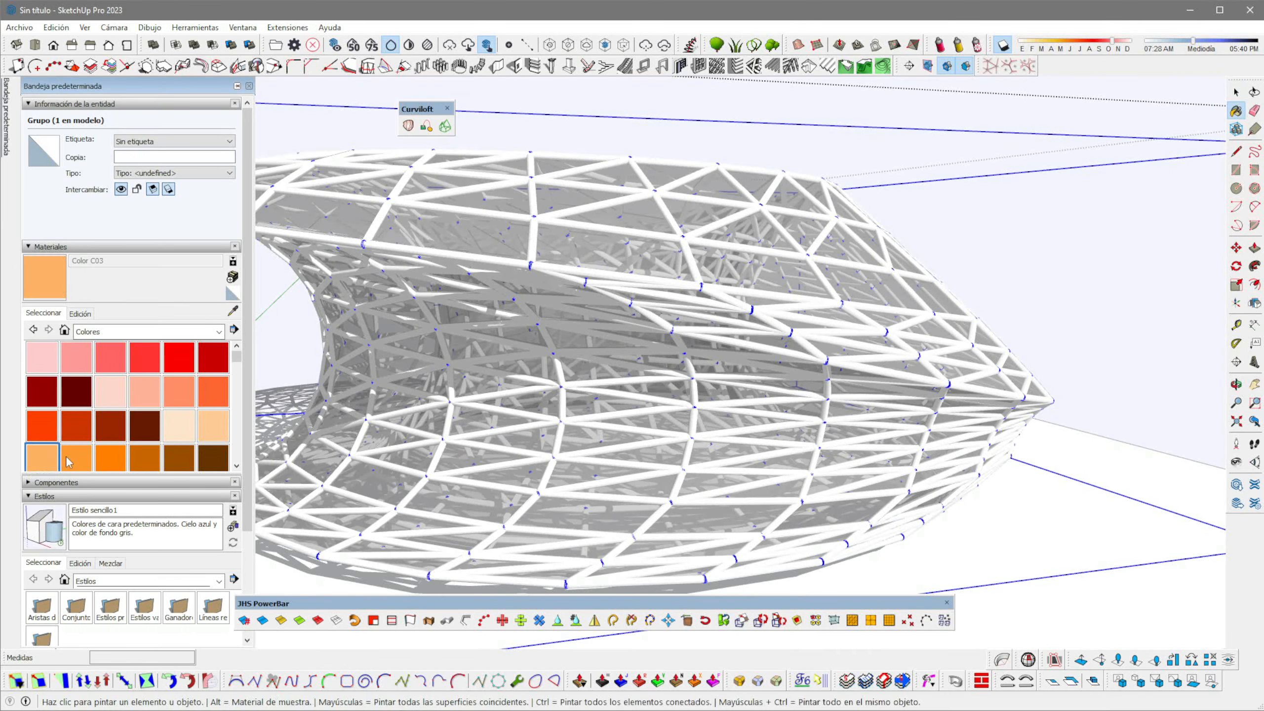
click(608, 269)
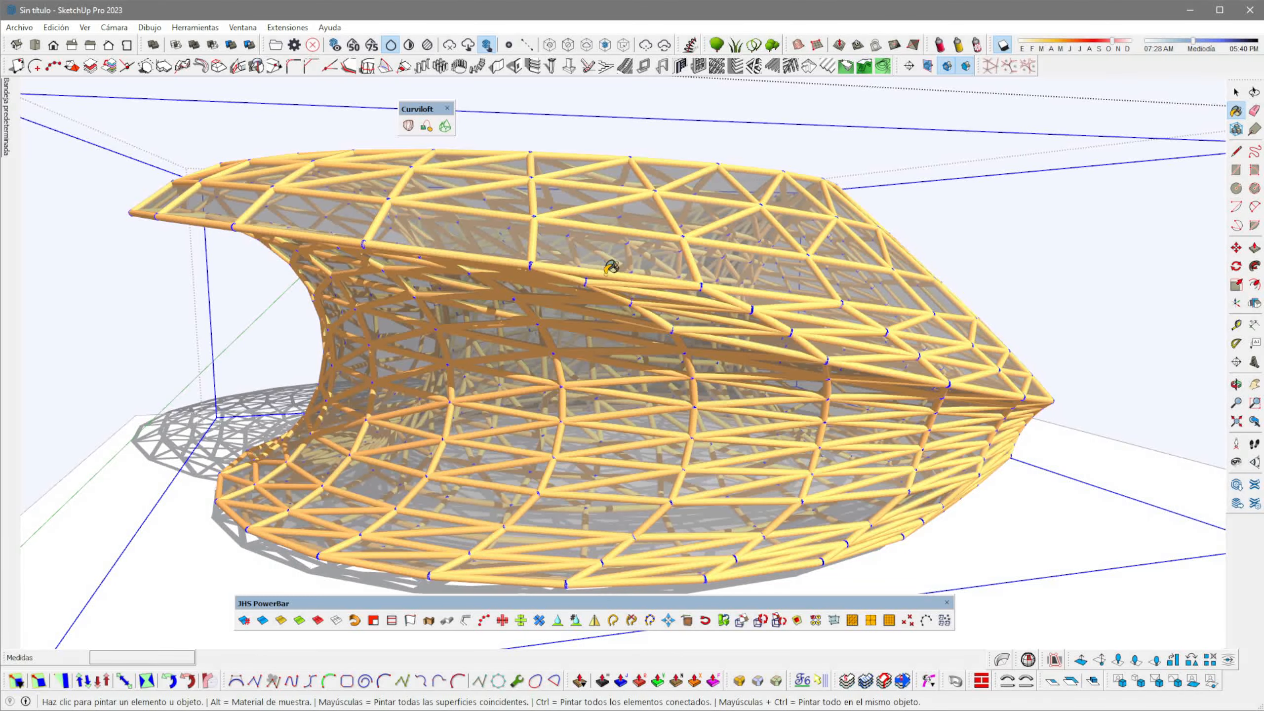
key(space)
- Examine the building in the front view and compare its scale with the human figure
middle_drag(661, 105, 411, 312)
key(F4)
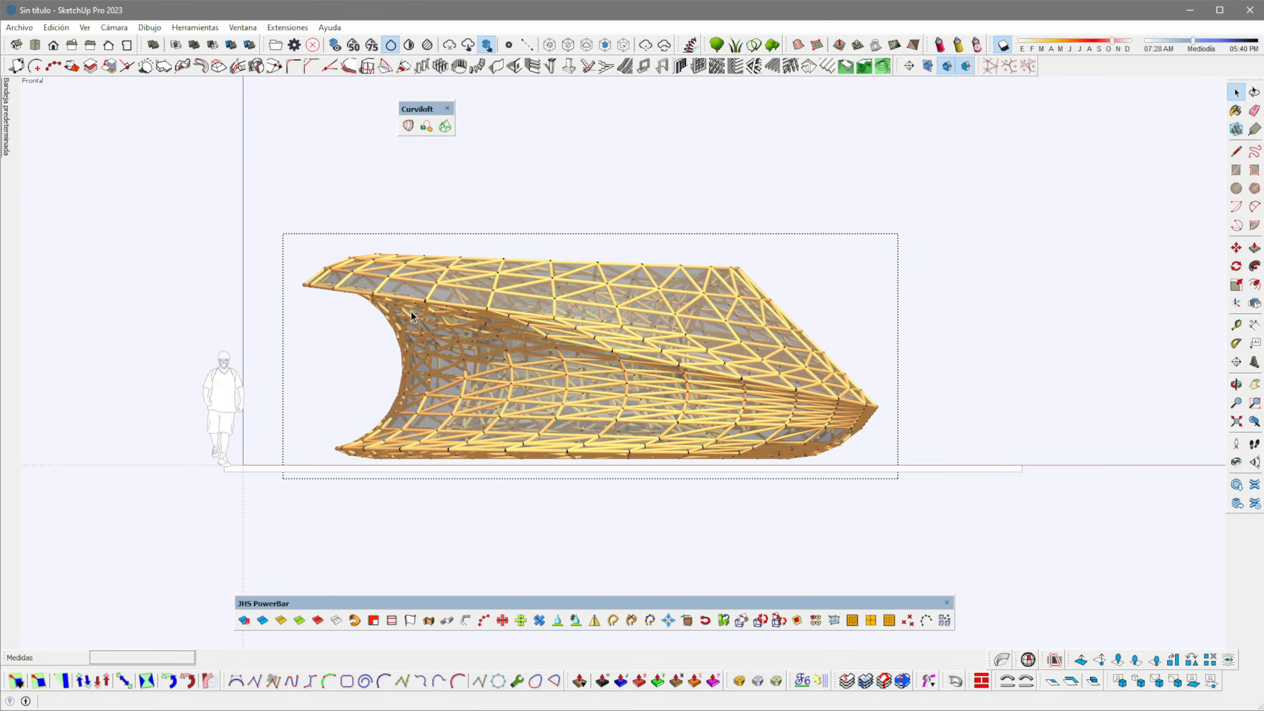
scroll(401, 329, up, 3)
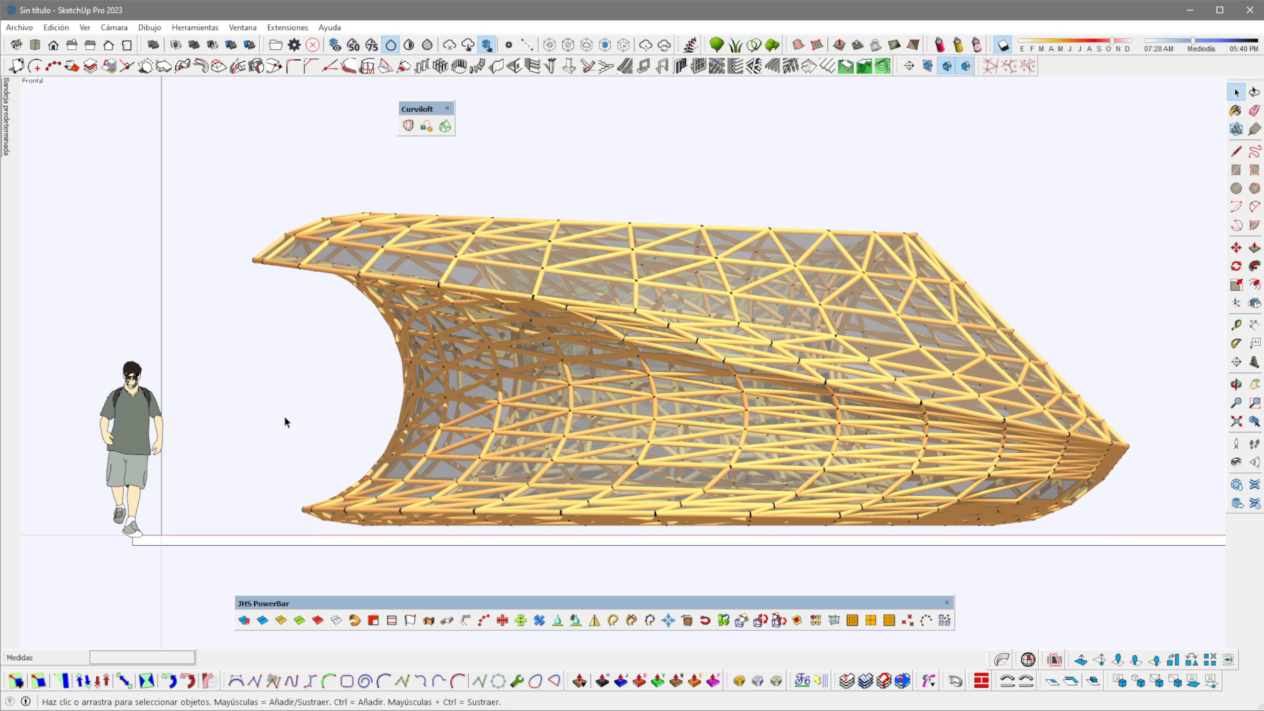
click(134, 507)
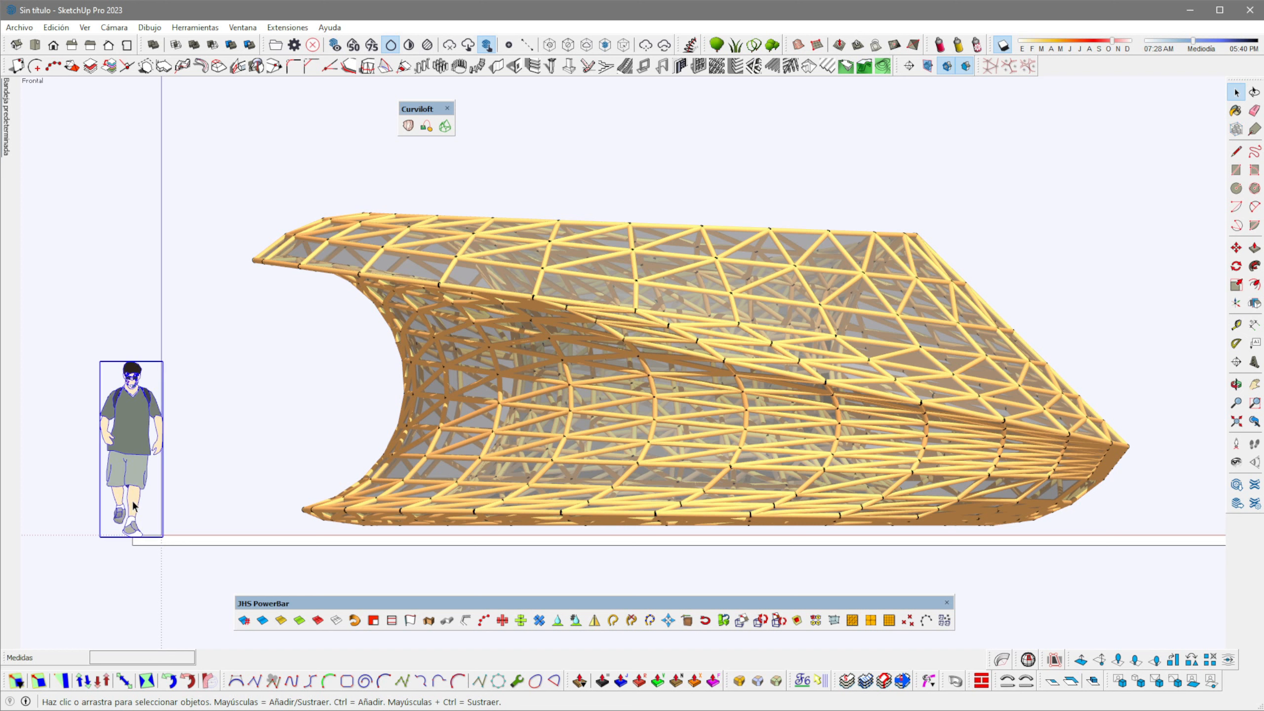
click(280, 347)
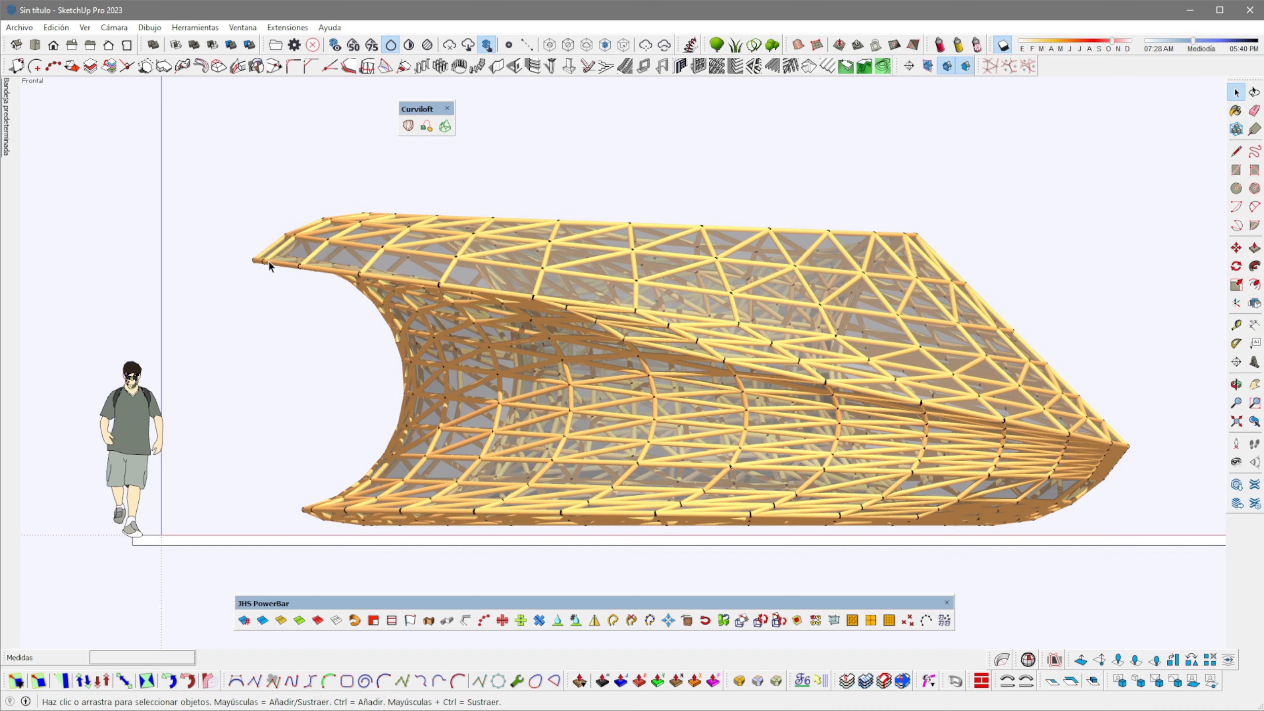
- Examine the finished lattice and its shadow from the back, top and front, and in perspective around the building
click(109, 45)
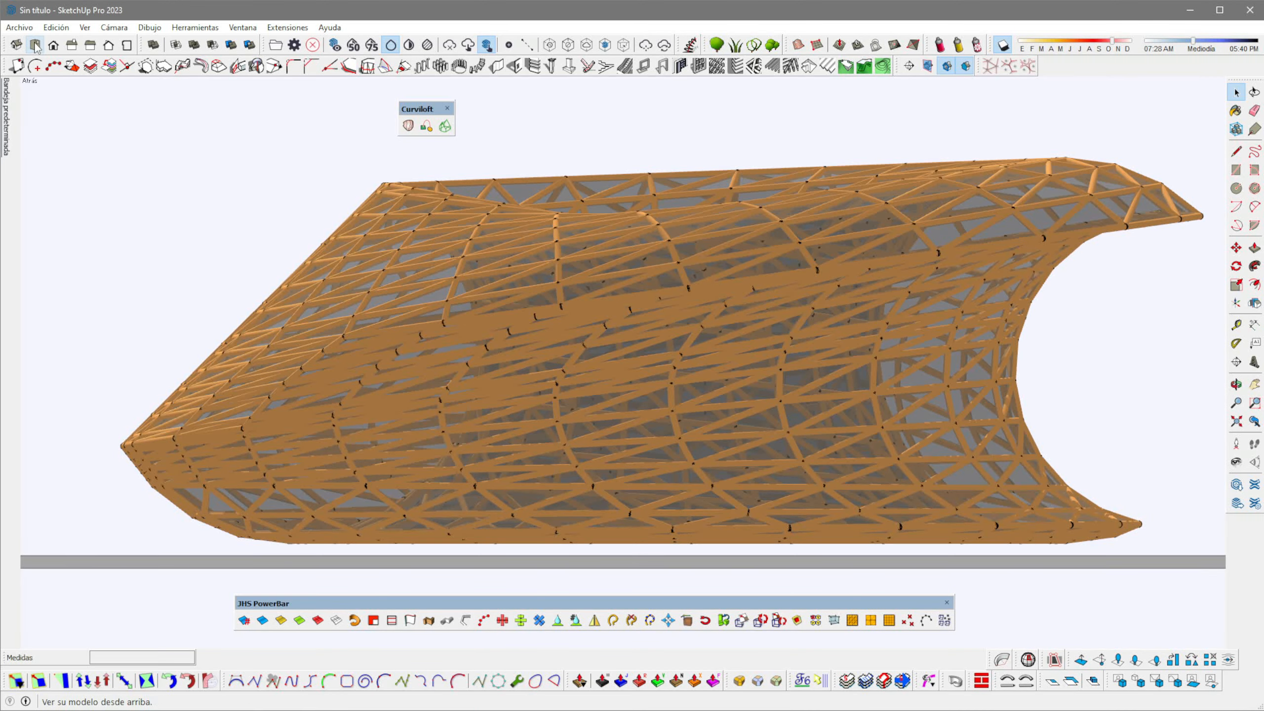
click(35, 45)
scroll(688, 423, down, 2)
scroll(687, 417, down, 3)
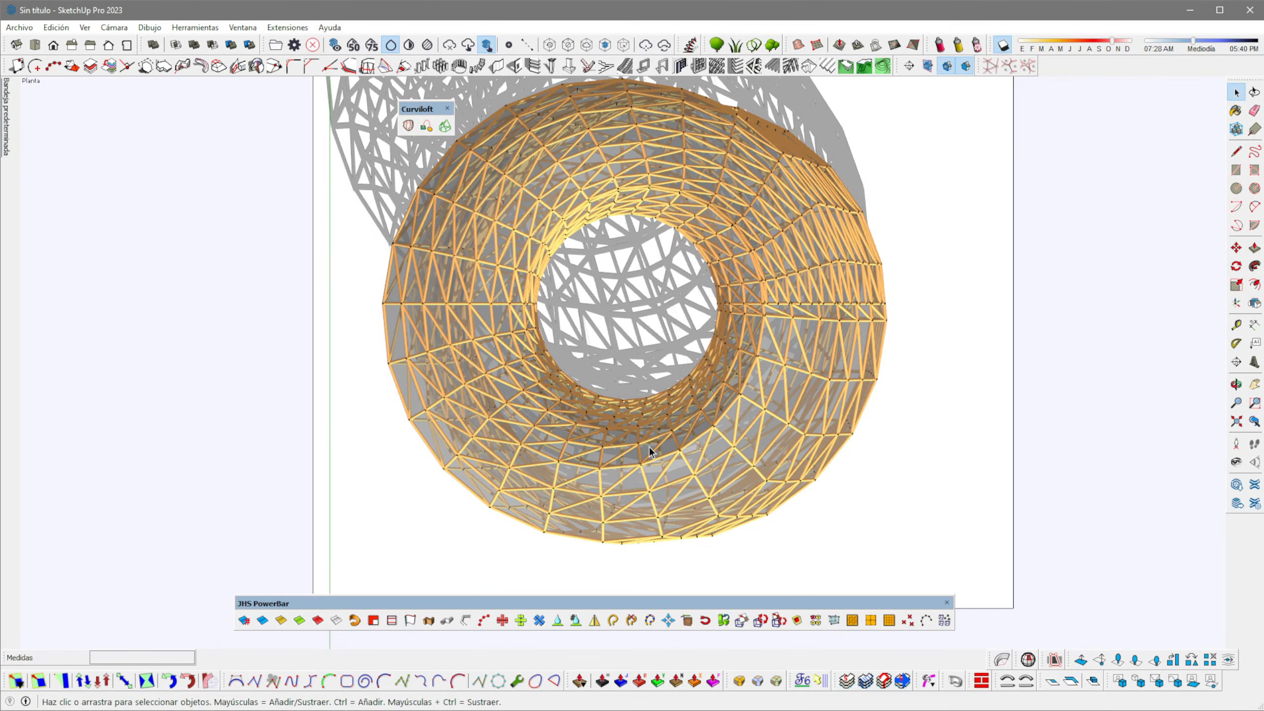
key(F3)
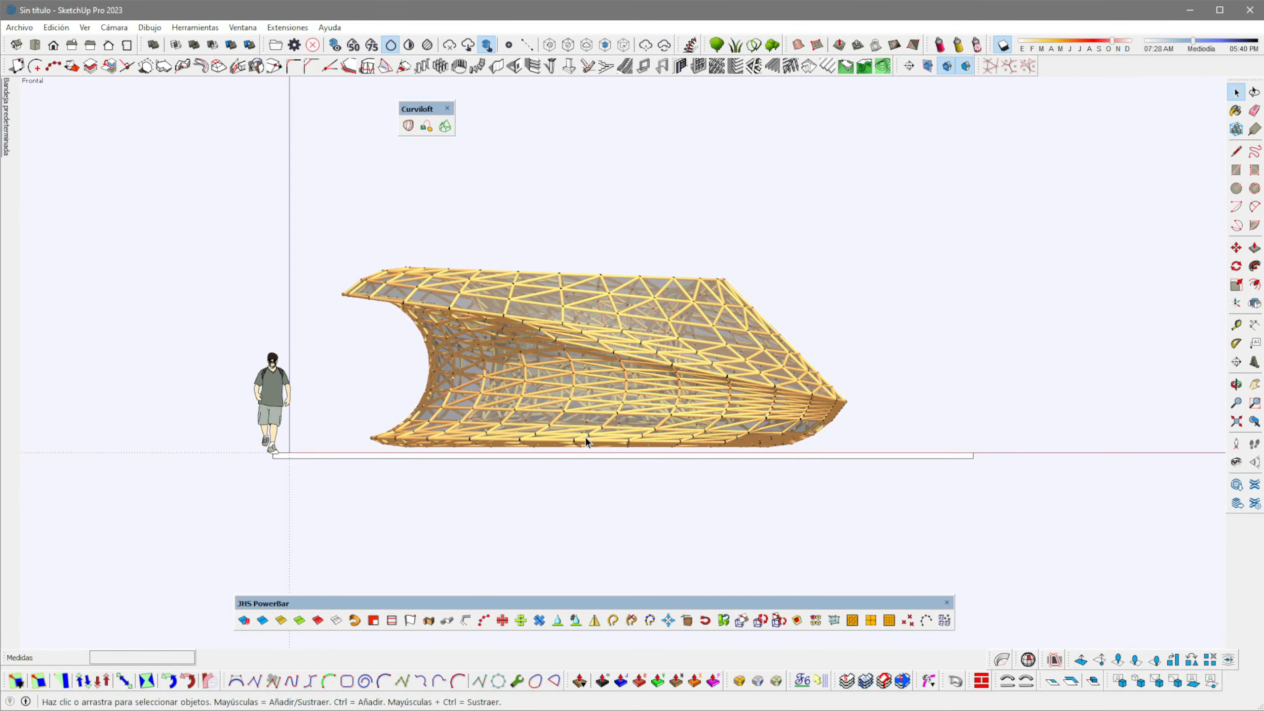
scroll(560, 406, up, 6)
scroll(559, 406, down, 3)
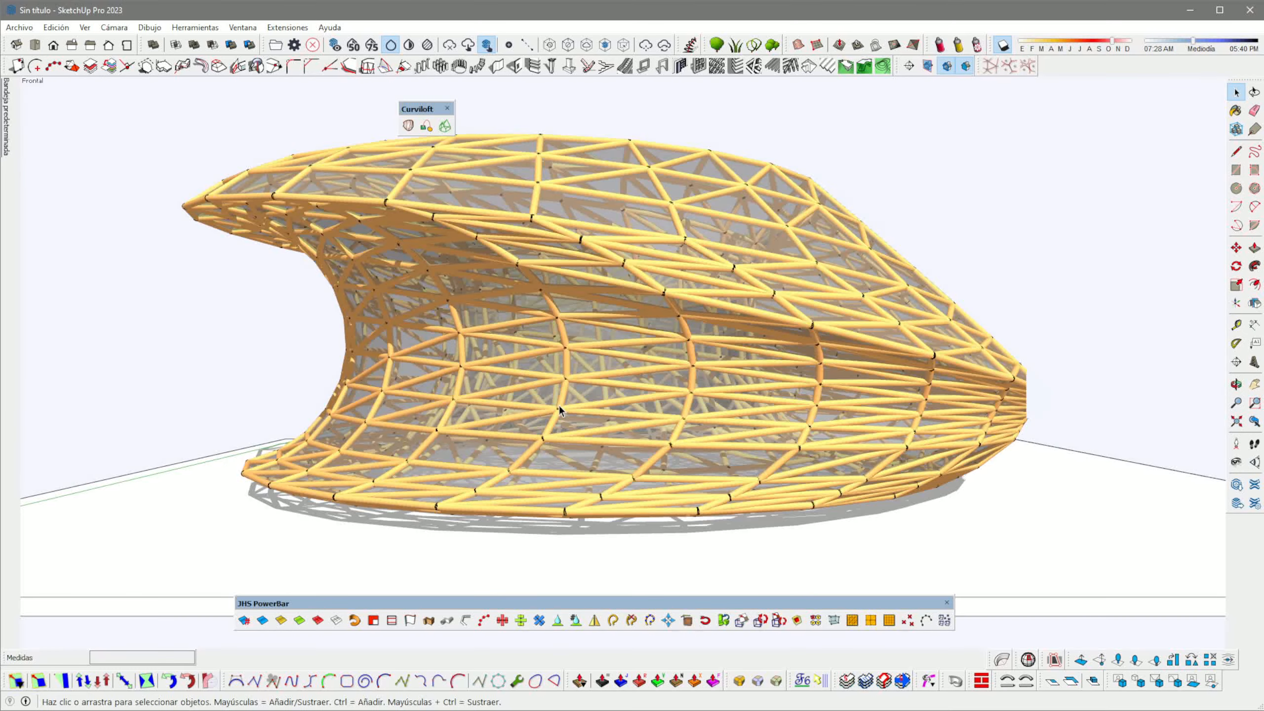
middle_drag(559, 406, 939, 392)
middle_drag(737, 416, 651, 420)
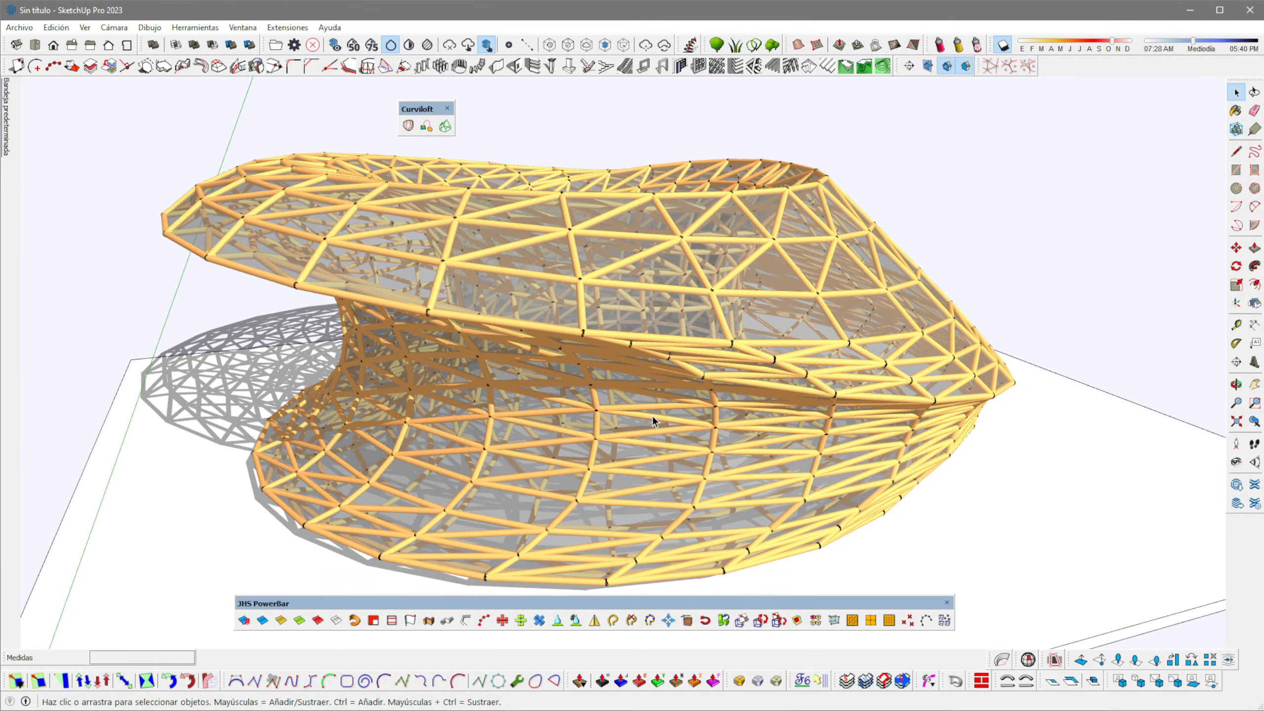